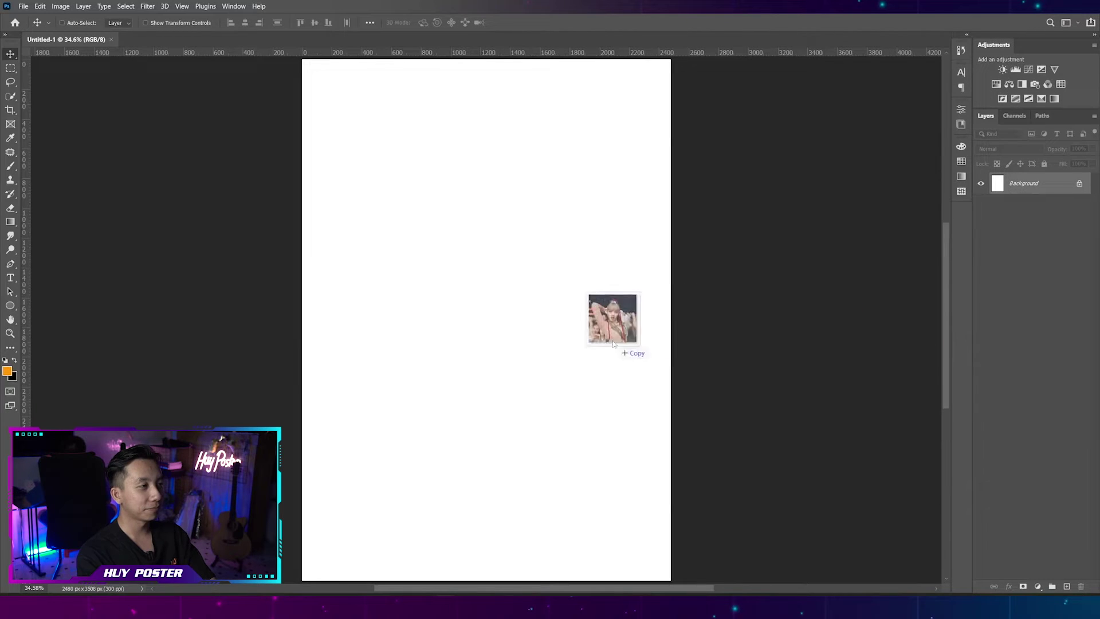
Place the red-braids photo onto the blank portrait canvas and zoom in on her.
drag(609, 319, 537, 347)
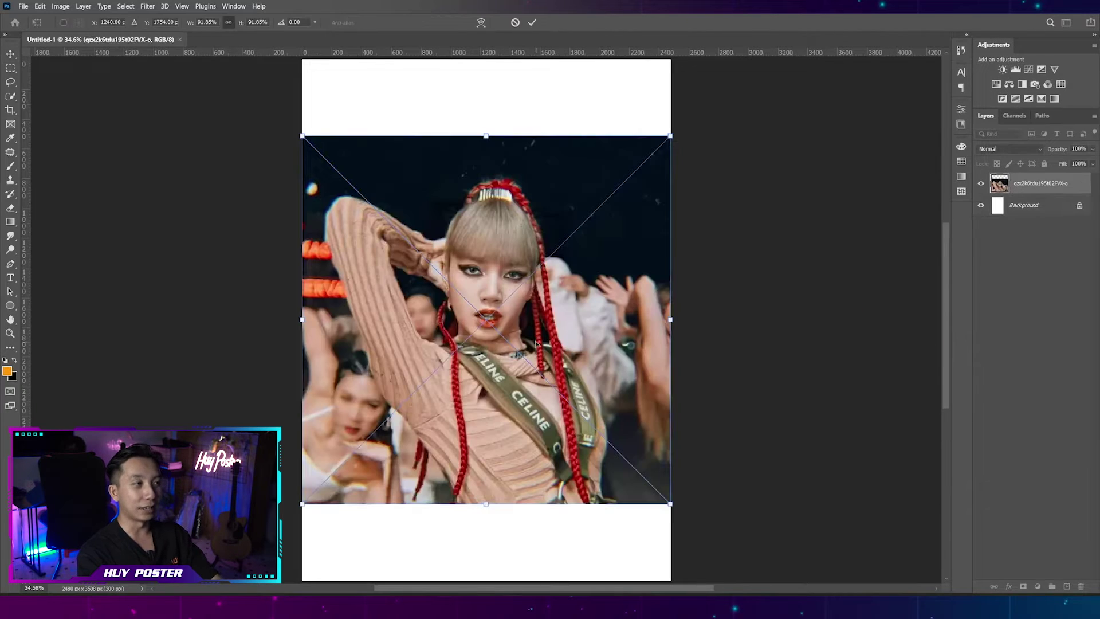
key(Return)
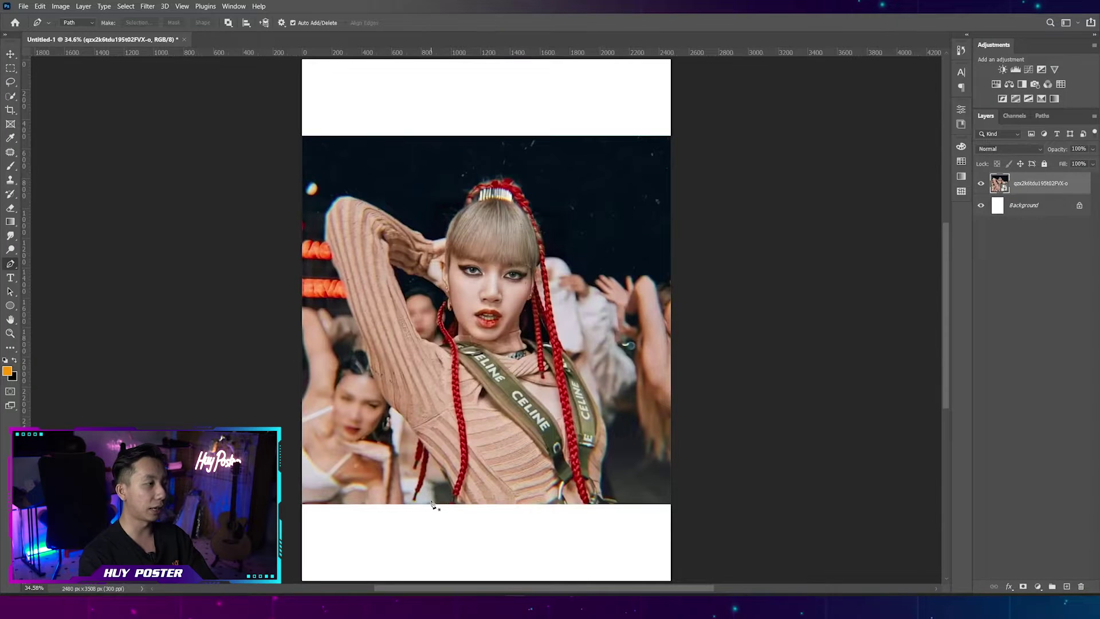
scroll(440, 508, up, 3)
scroll(459, 509, up, 3)
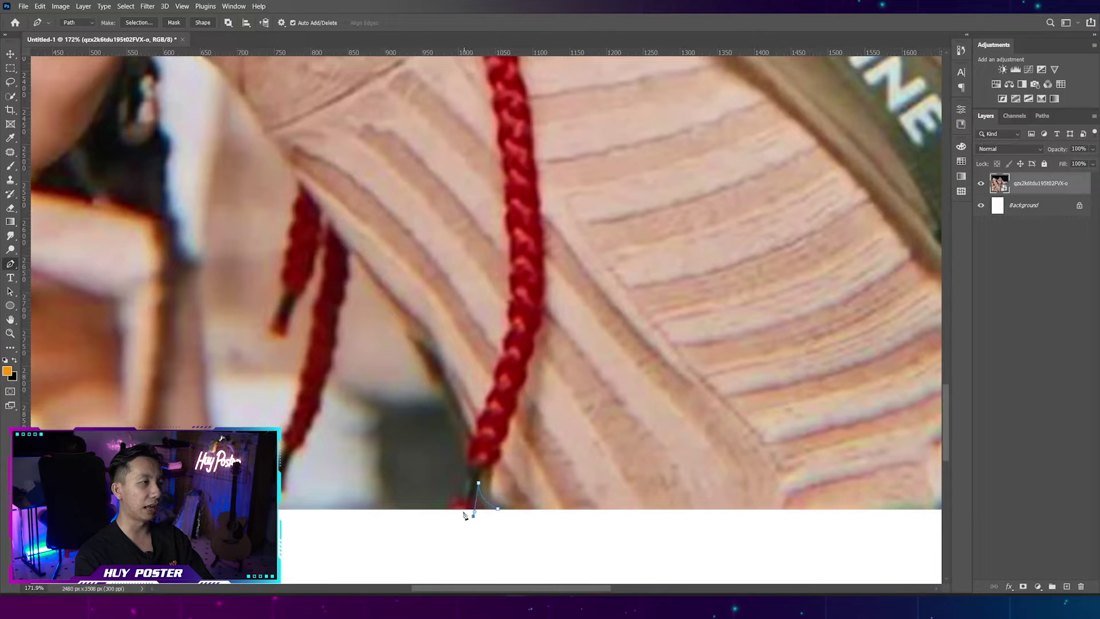
Trace the woman's outline with the Pen tool along her sweater and braid.
click(468, 473)
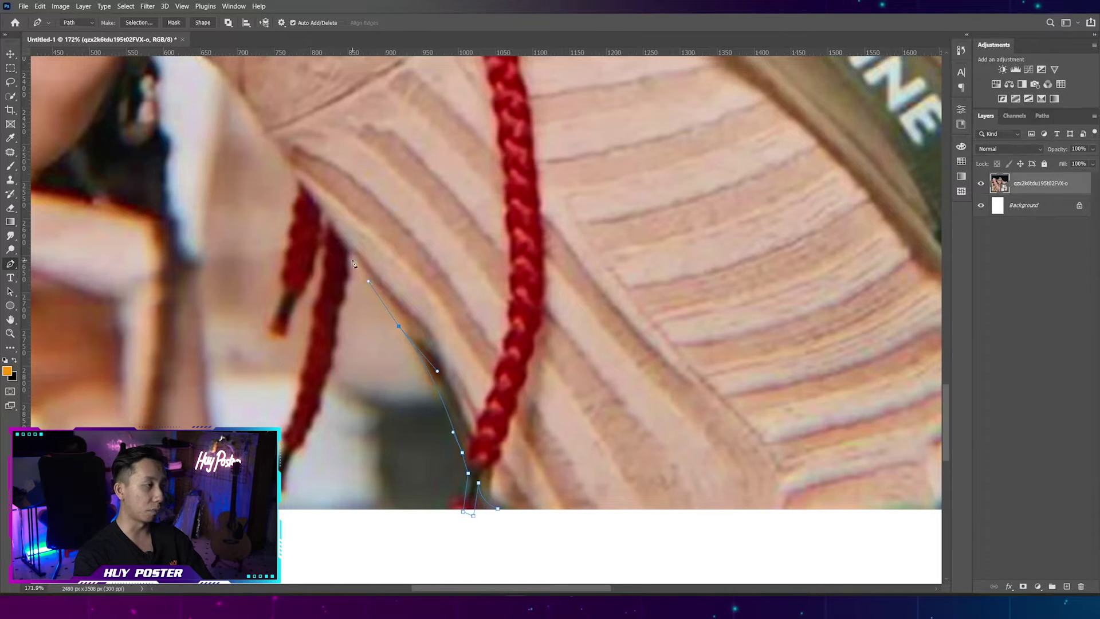
scroll(347, 255, up, 3)
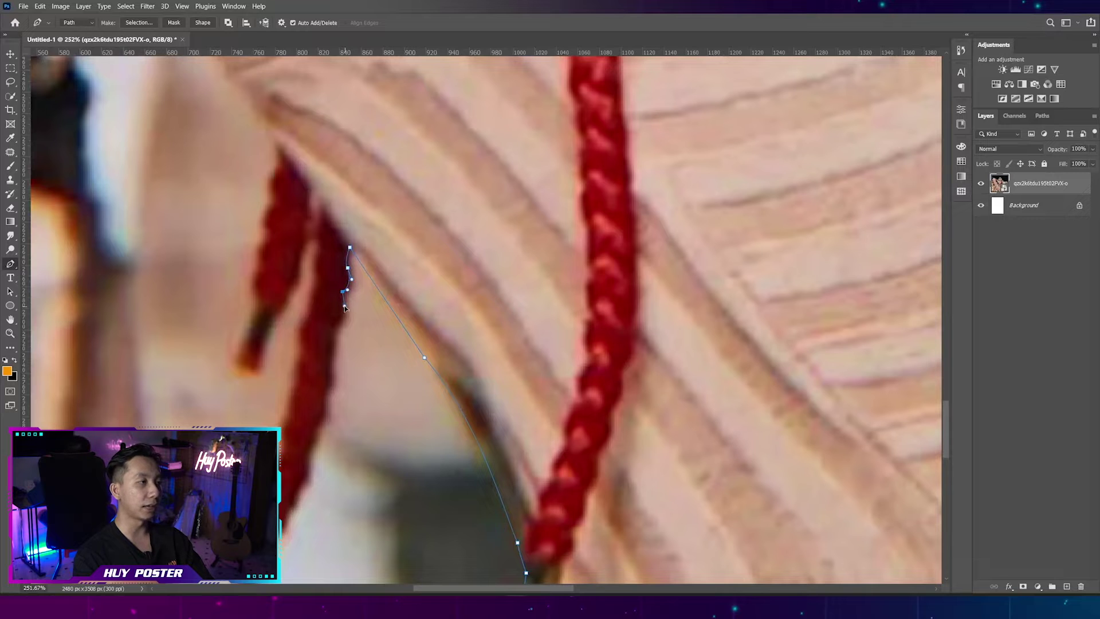
click(331, 342)
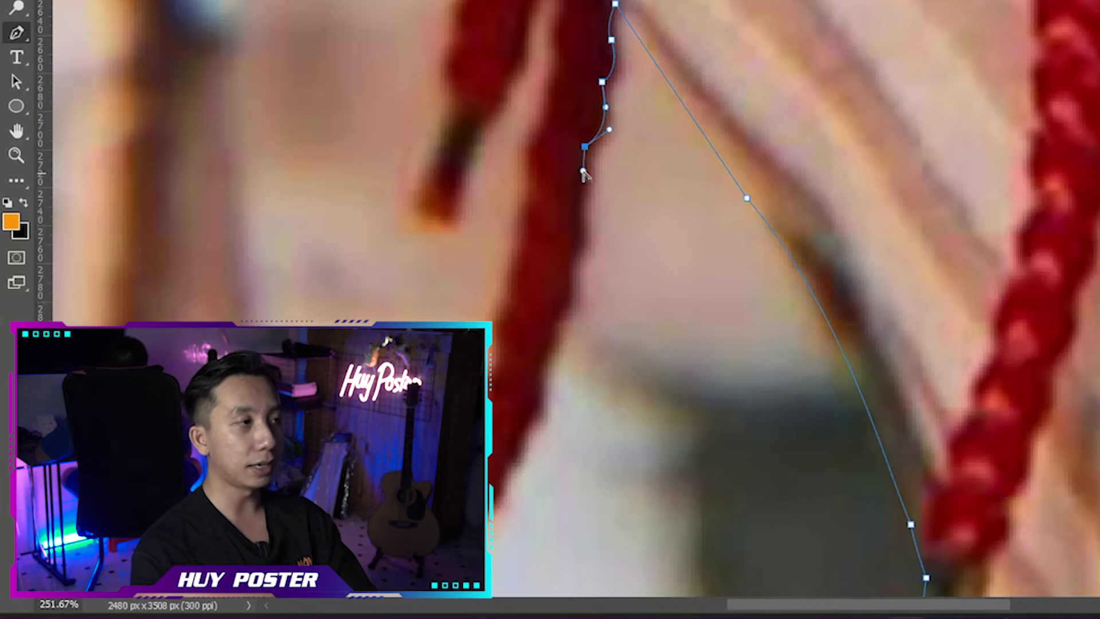
click(330, 358)
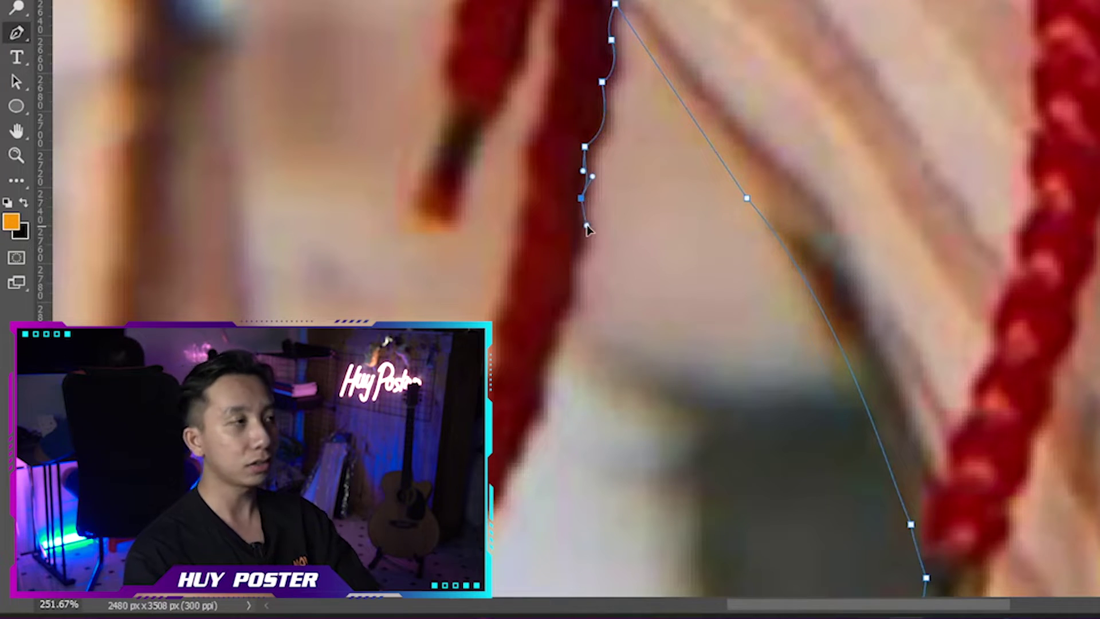
drag(570, 267, 560, 279)
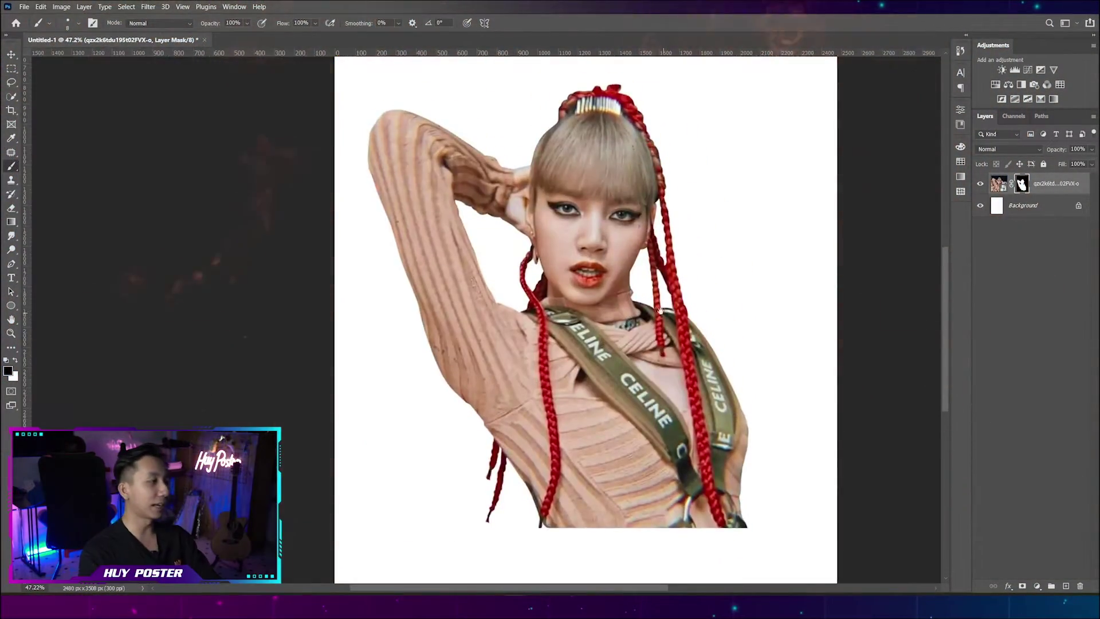
Zoom the view over the poster canvas.
alt+scroll(520, 165, up, 5)
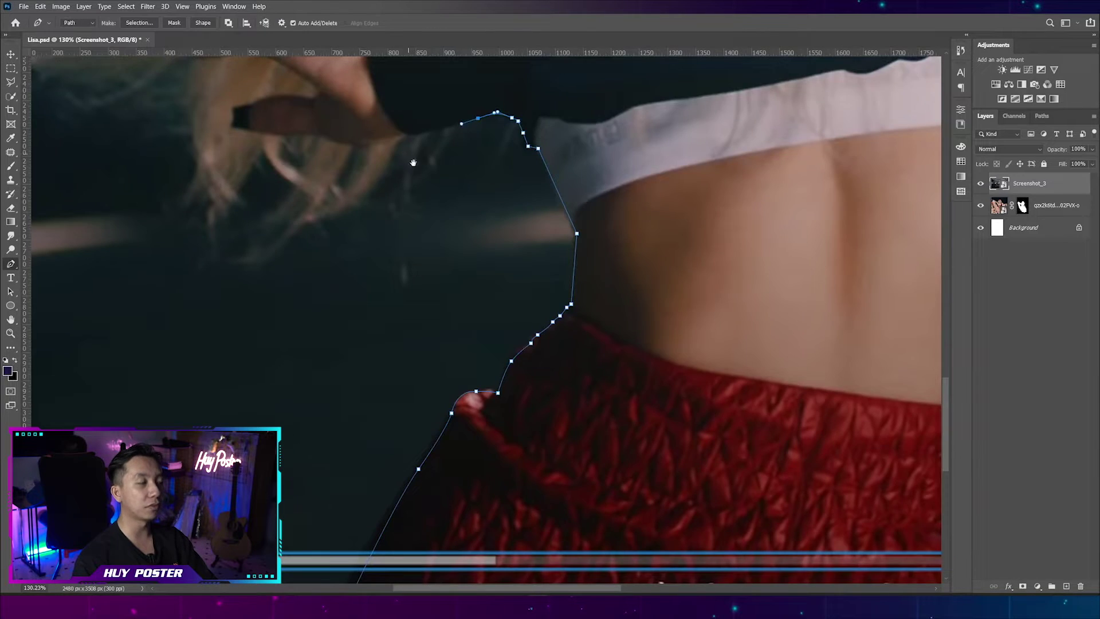
Open Select and Mask on the pigtail subject and refine her left hair edge.
drag(413, 163, 560, 293)
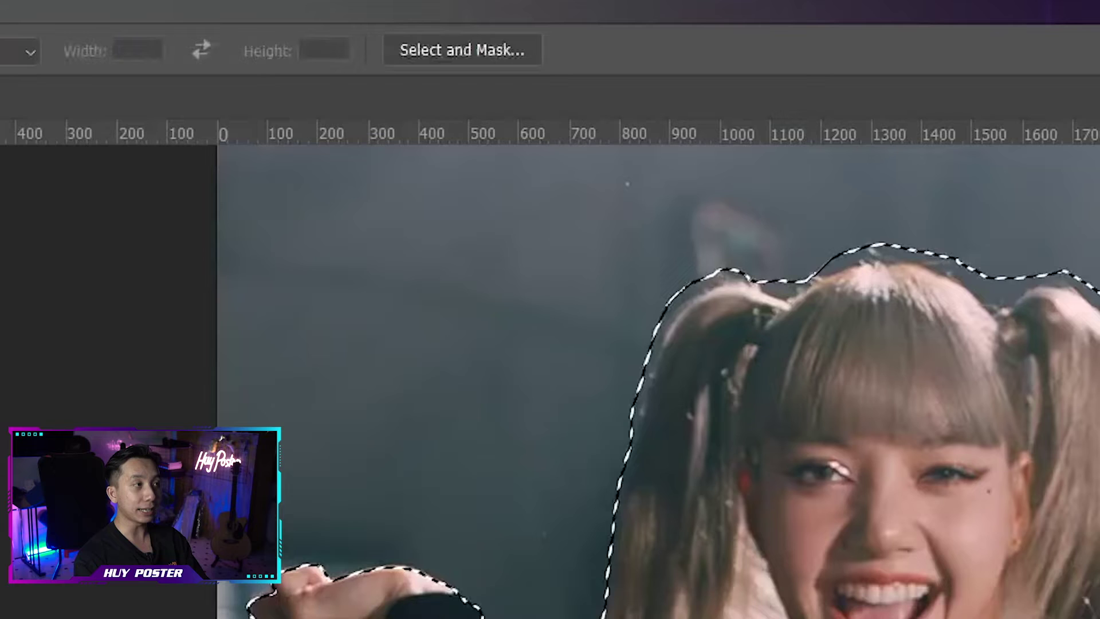
click(423, 55)
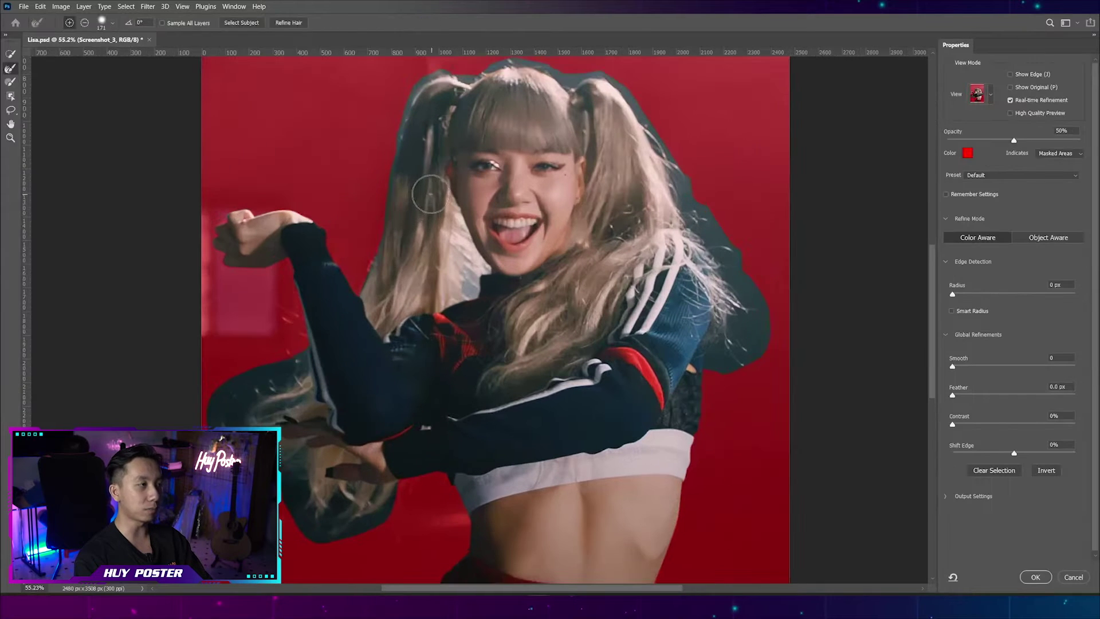
scroll(281, 415, down, 1)
drag(300, 287, 281, 287)
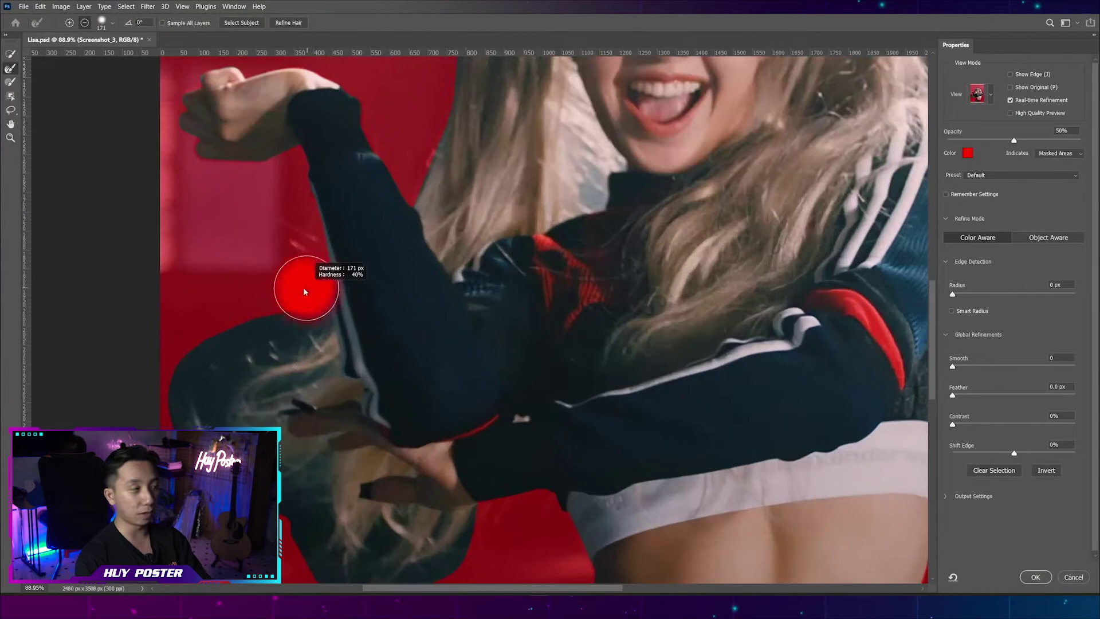
mouse_move(299, 326)
mouse_down()
mouse_move(321, 326)
mouse_move(214, 373)
mouse_move(217, 436)
mouse_up()
Refine the shoulder and head-top hair edges, output a layer mask, and raise edge contrast.
scroll(261, 494, down, 5)
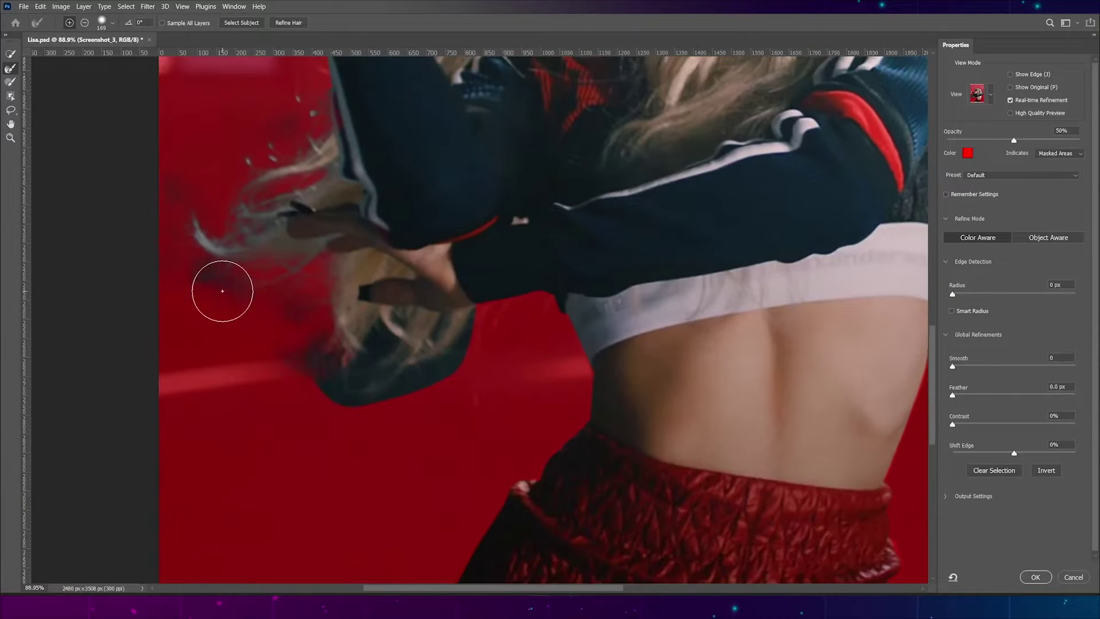
scroll(418, 381, up, 5)
scroll(657, 331, right, 5)
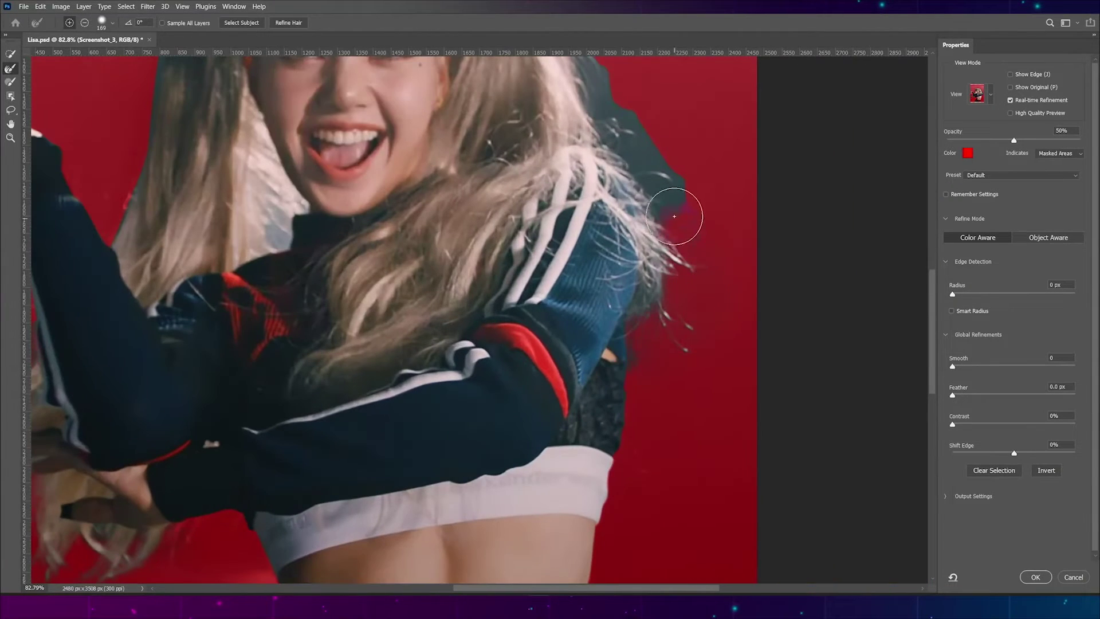
drag(657, 331, 624, 172)
scroll(624, 172, up, 5)
drag(396, 61, 199, 153)
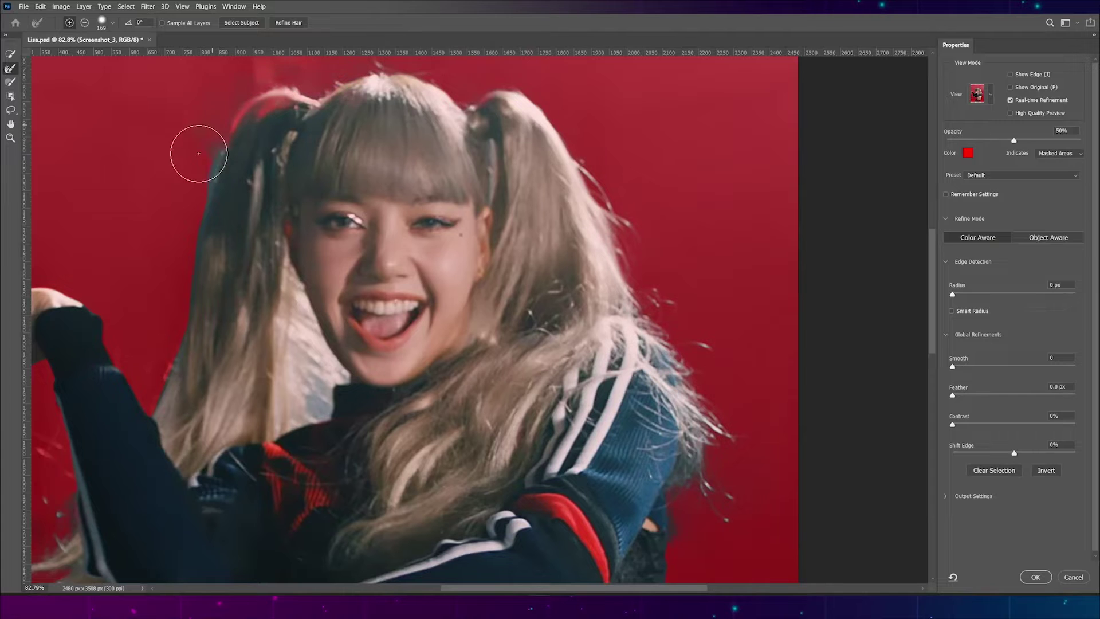
key(ctrl+0)
click(1035, 577)
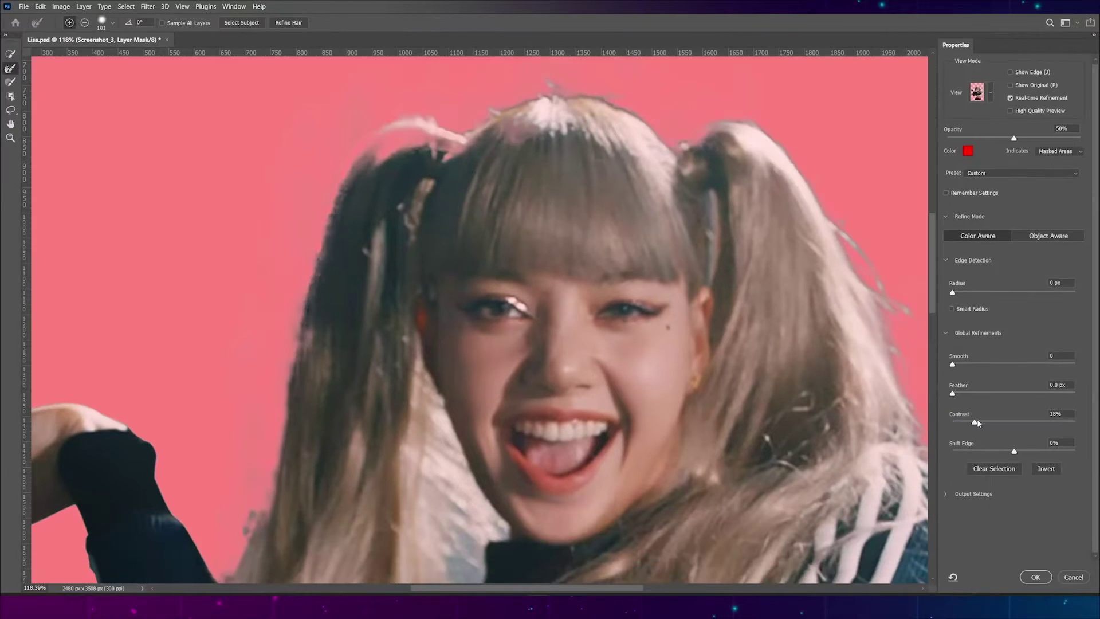
mouse_move(970, 421)
mouse_down()
mouse_move(984, 421)
mouse_move(977, 394)
mouse_up()
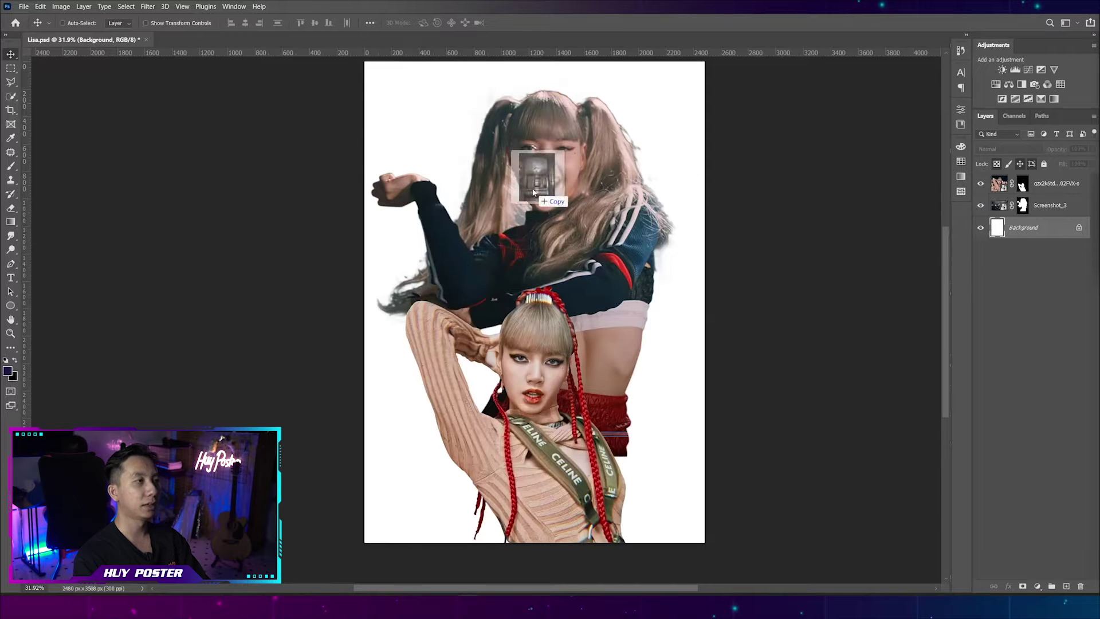
Place the pexels hall interior photo and enlarge it to cover the white margins.
drag(737, 133, 579, 199)
drag(704, 74, 714, 58)
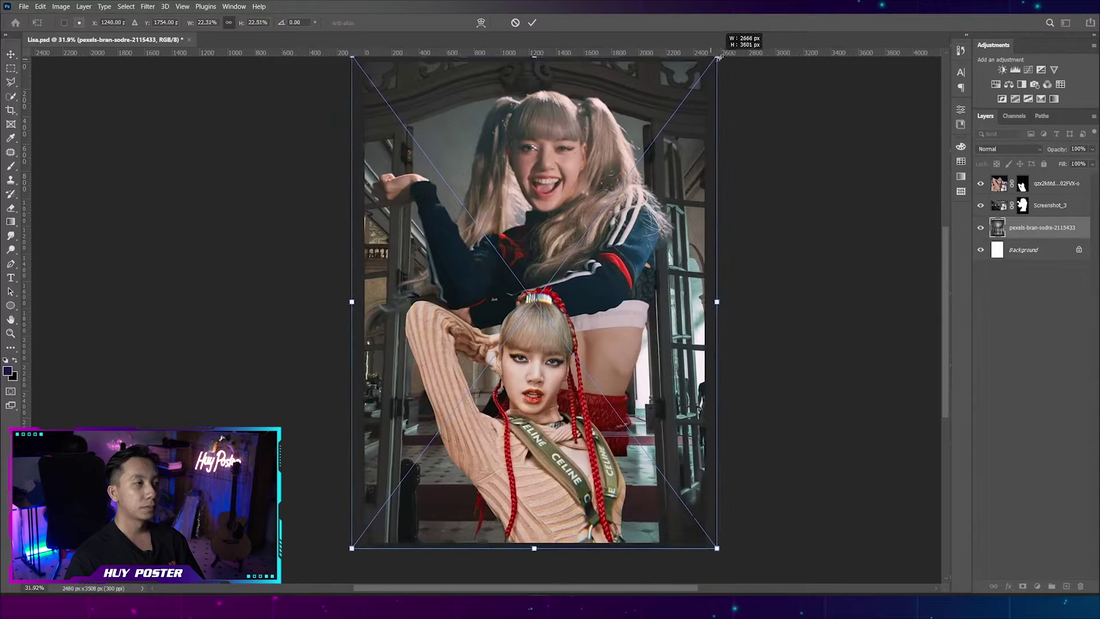
Commit the hall photo's size, convert the layer, and apply Lens Blur at radius about 40.
key(Return)
right_click(1020, 228)
click(905, 327)
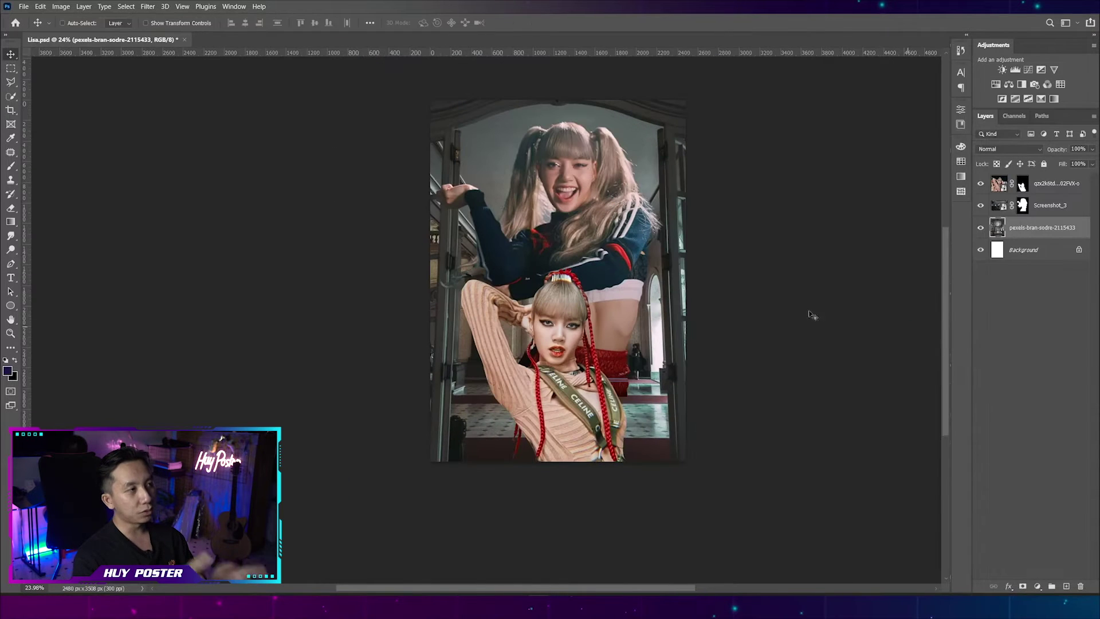
click(148, 6)
mouse_move(387, 286)
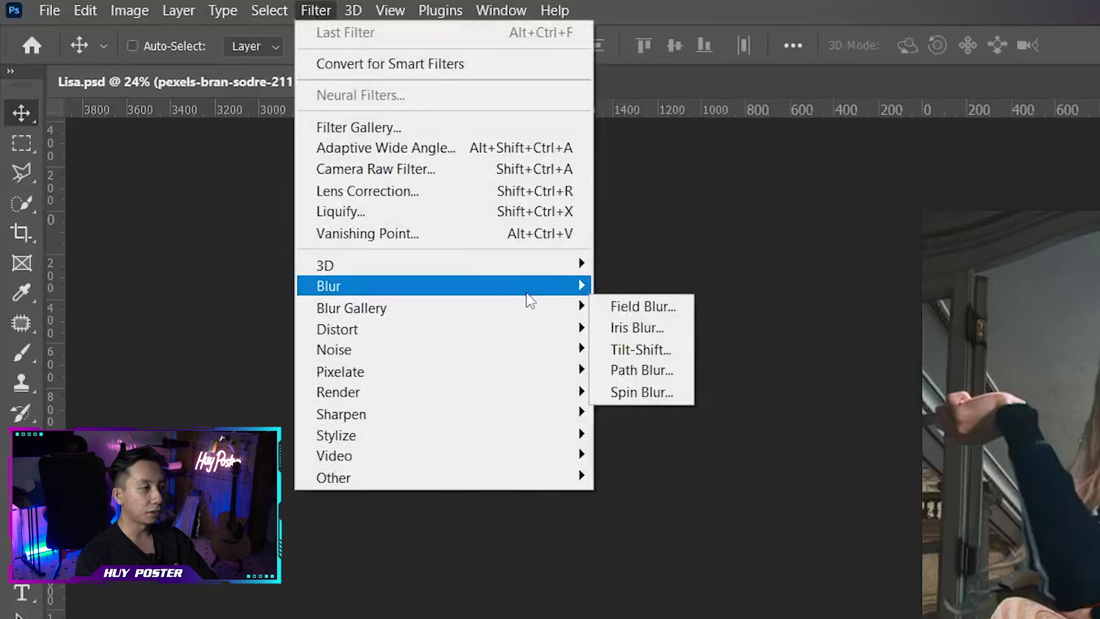
click(659, 390)
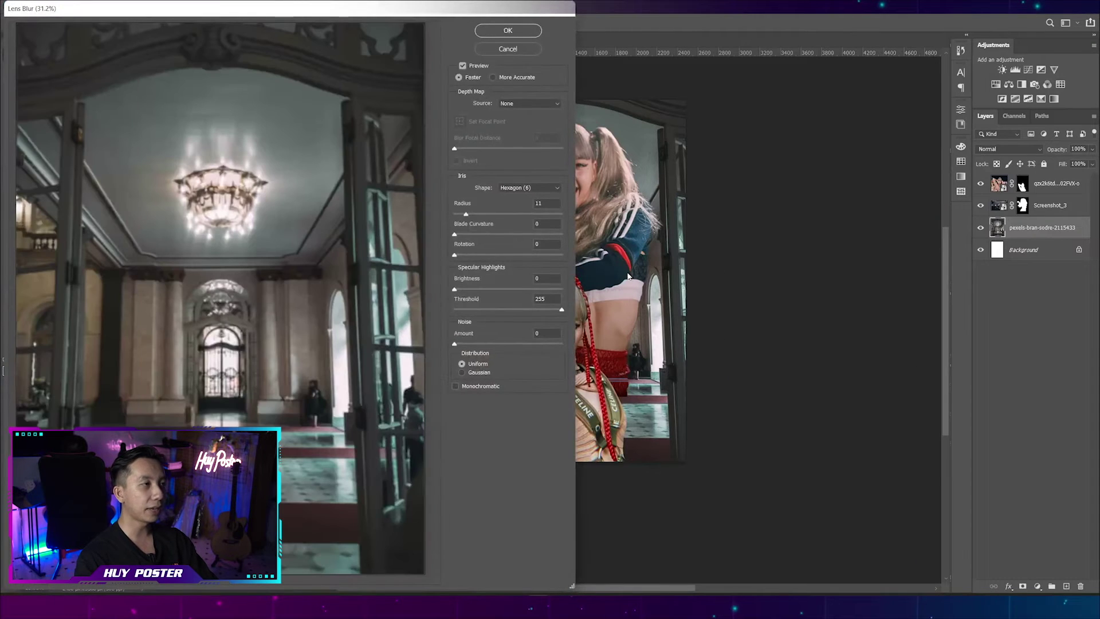
click(466, 214)
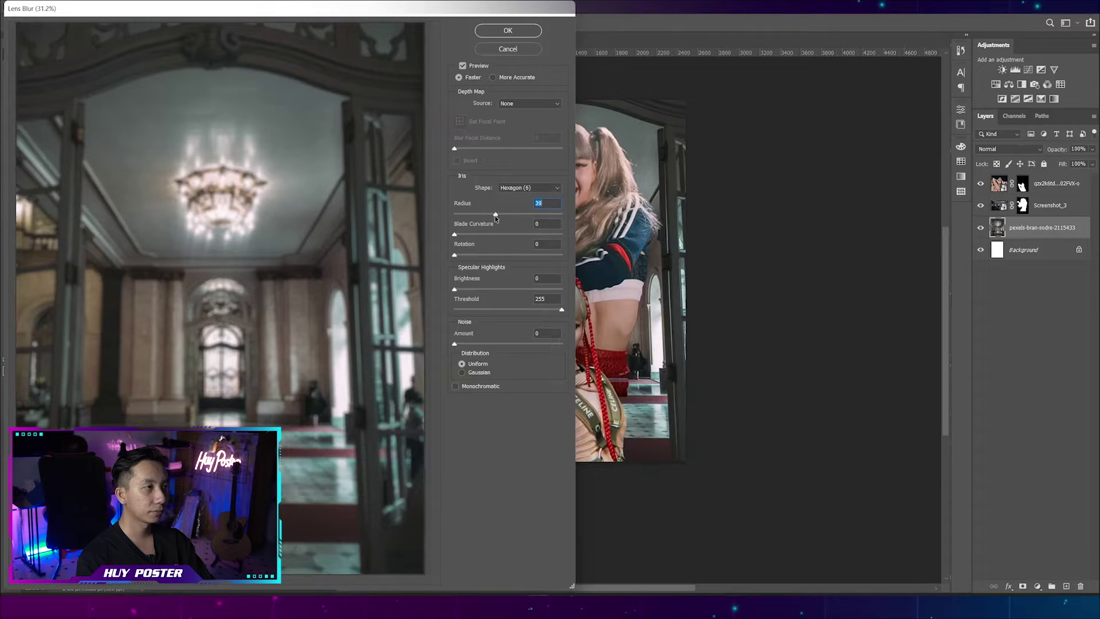
drag(496, 218, 496, 218)
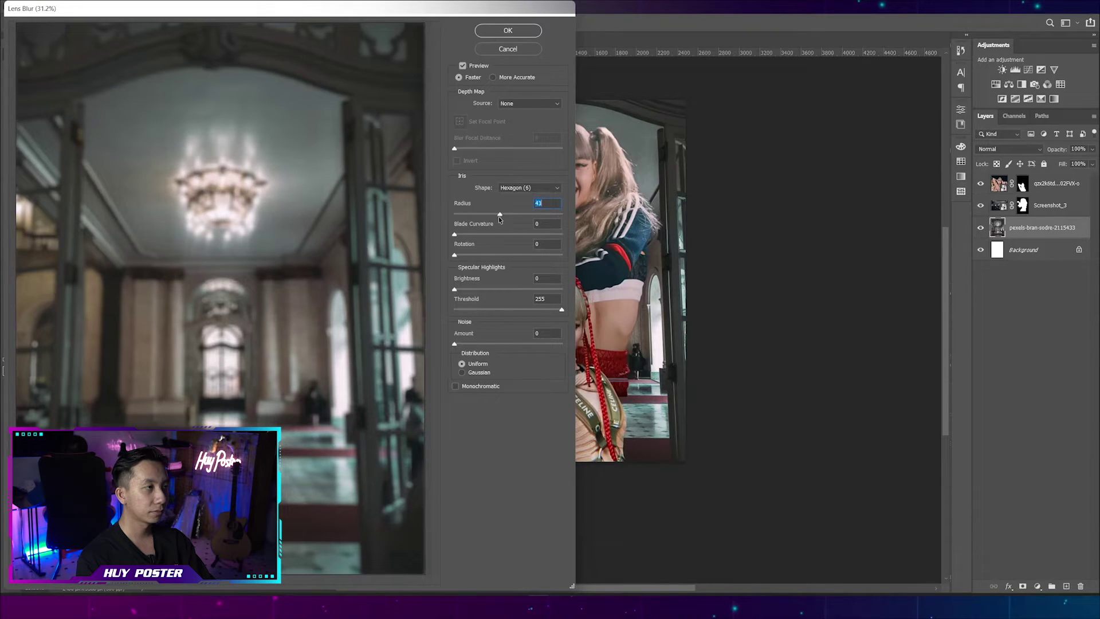
click(508, 31)
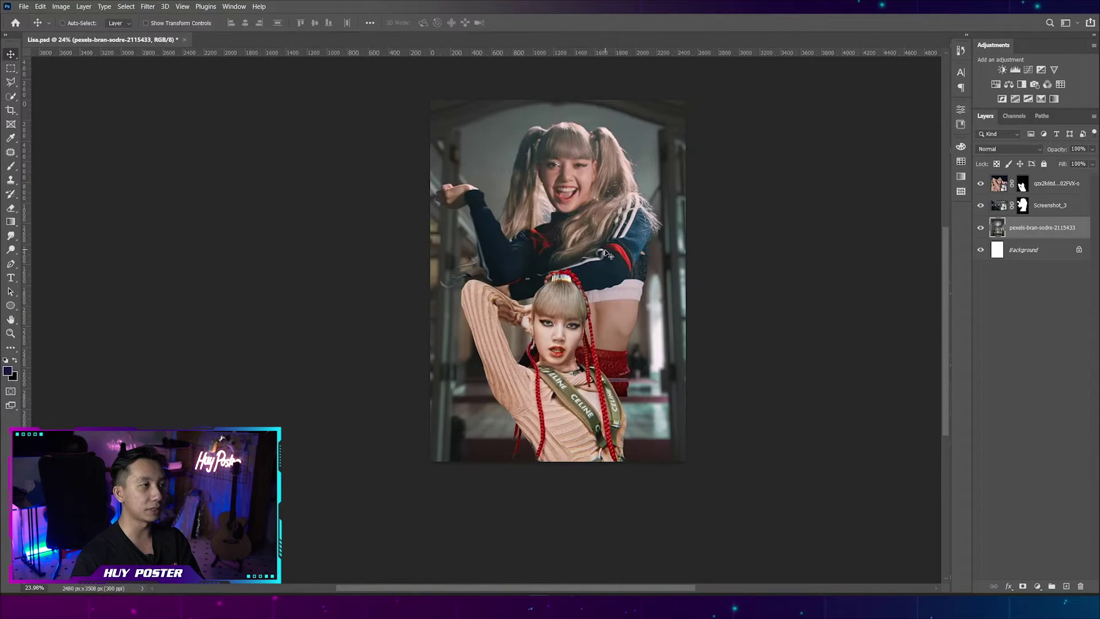
Place the smoke PNG enlarged over the poster and Alt-drag a copy above Layer 1.
scroll(612, 263, up, 2)
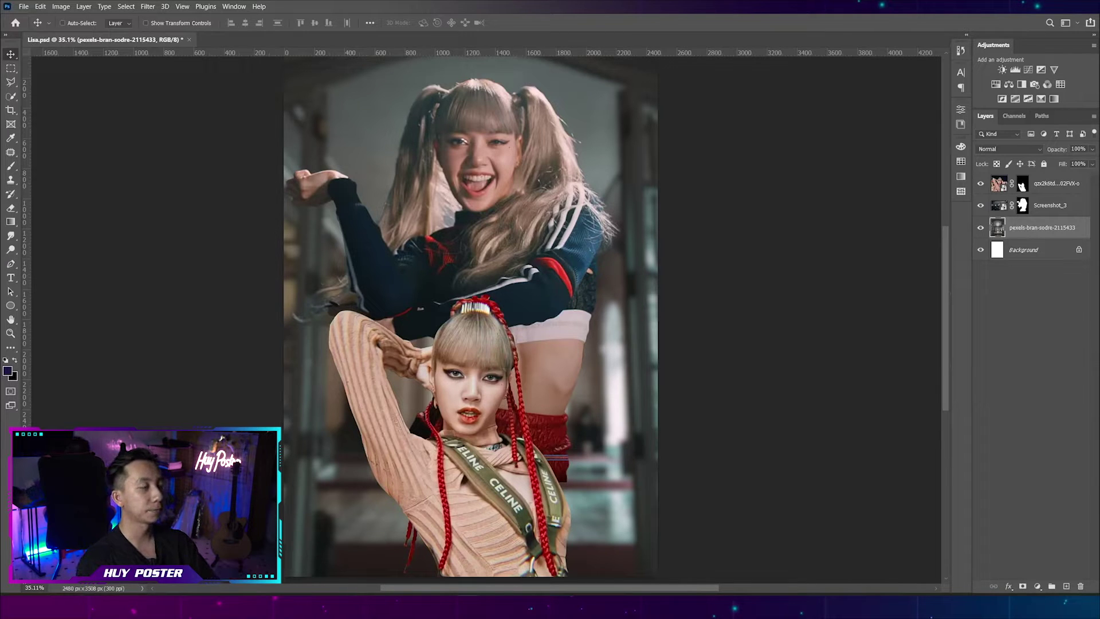
key(ctrl+t)
key(Return)
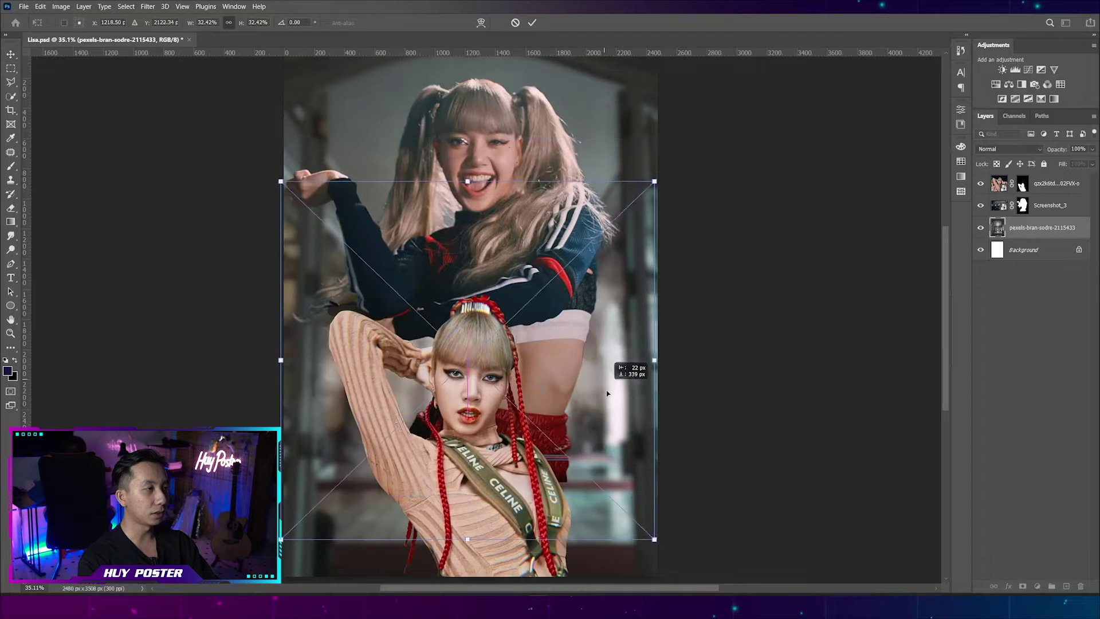
mouse_move(656, 196)
mouse_down()
mouse_move(747, 132)
mouse_move(768, 132)
mouse_up()
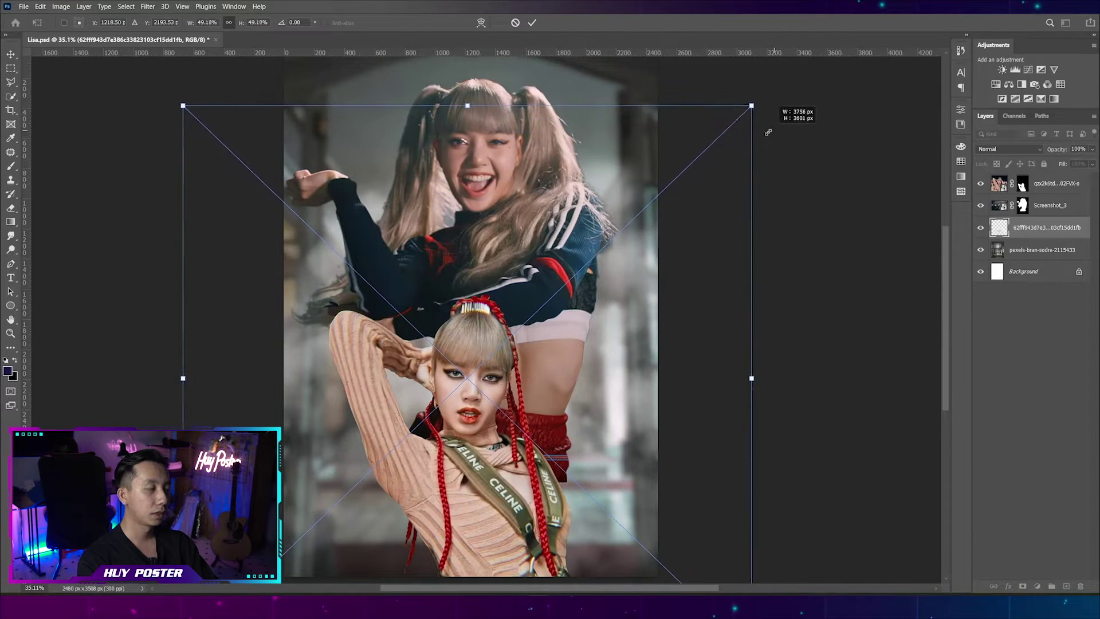
drag(648, 313, 650, 323)
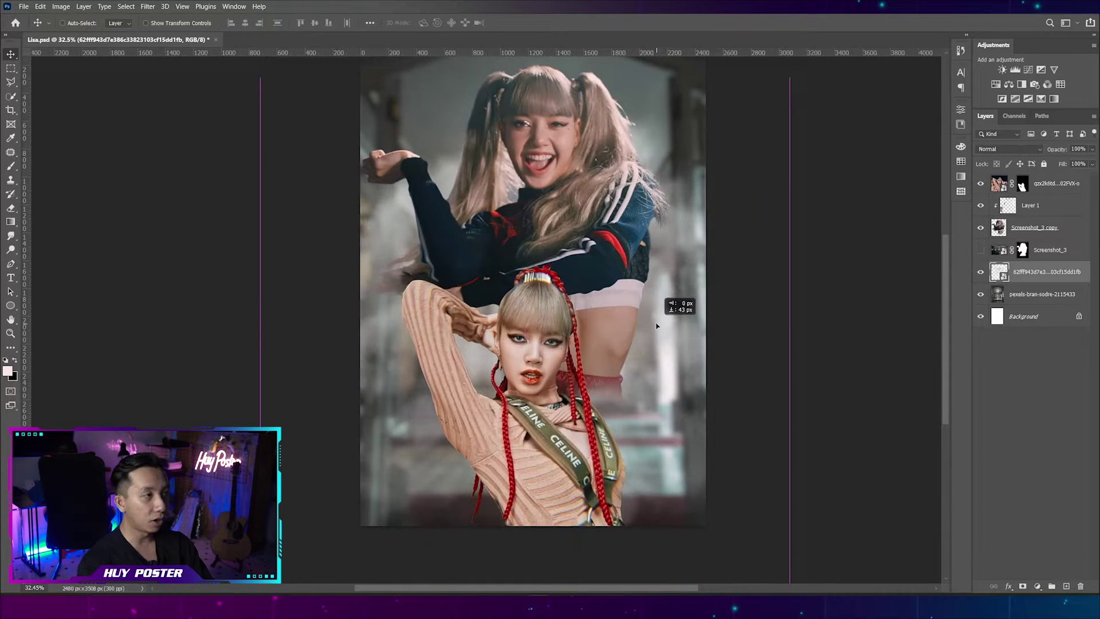
drag(658, 327, 663, 331)
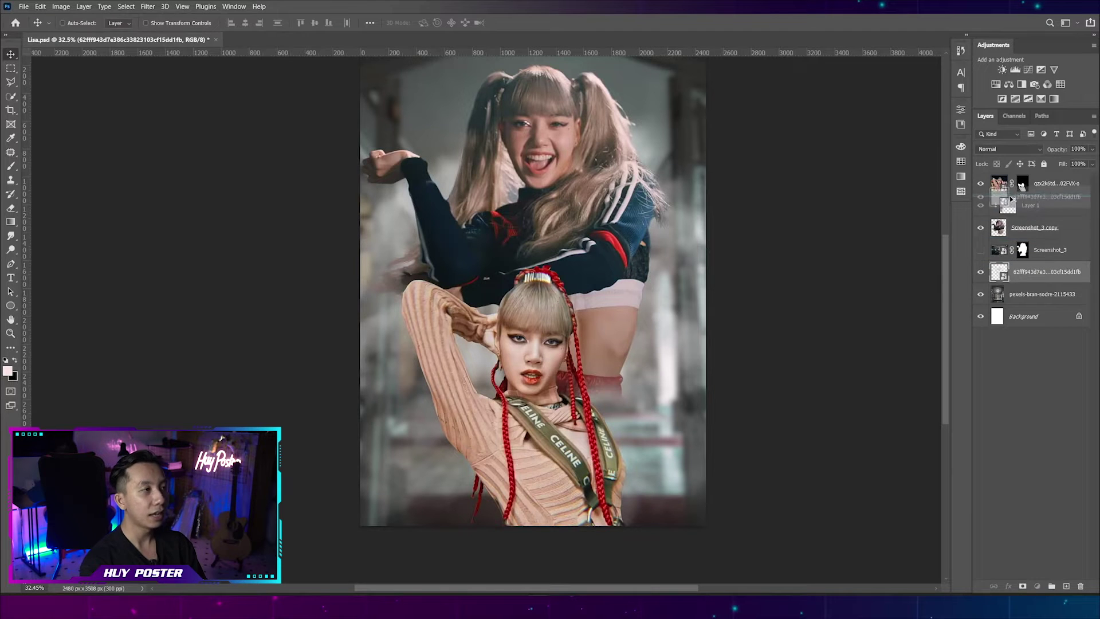
drag(1023, 274, 1010, 195)
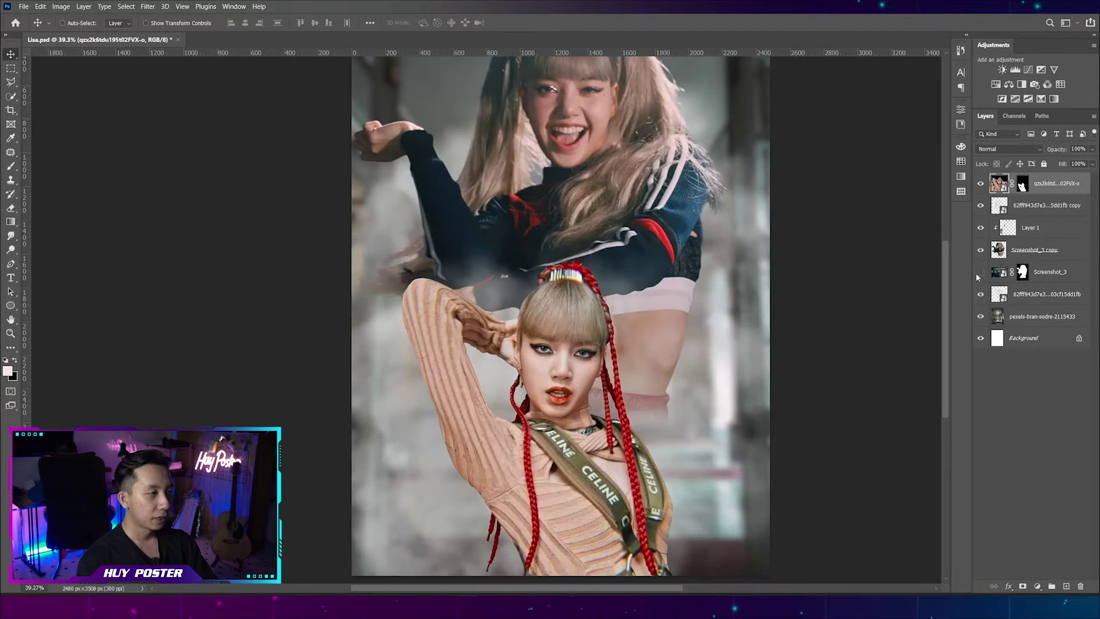
Place the light-effect PNG at lower right, scaled to about 182%, in Screen blend mode.
drag(561, 321, 772, 457)
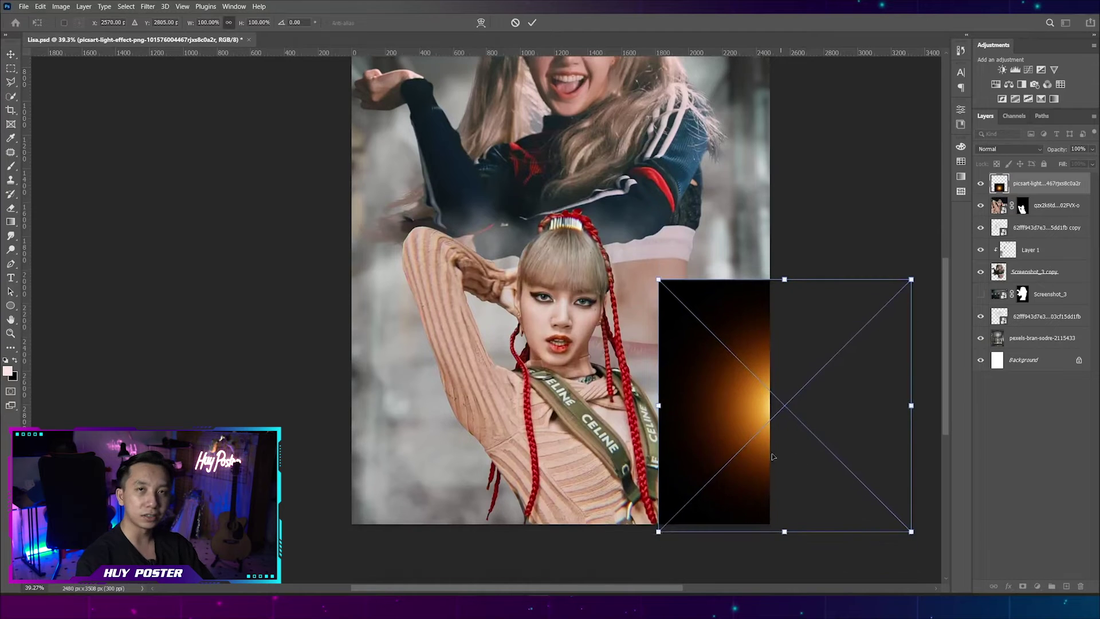
drag(659, 281, 557, 177)
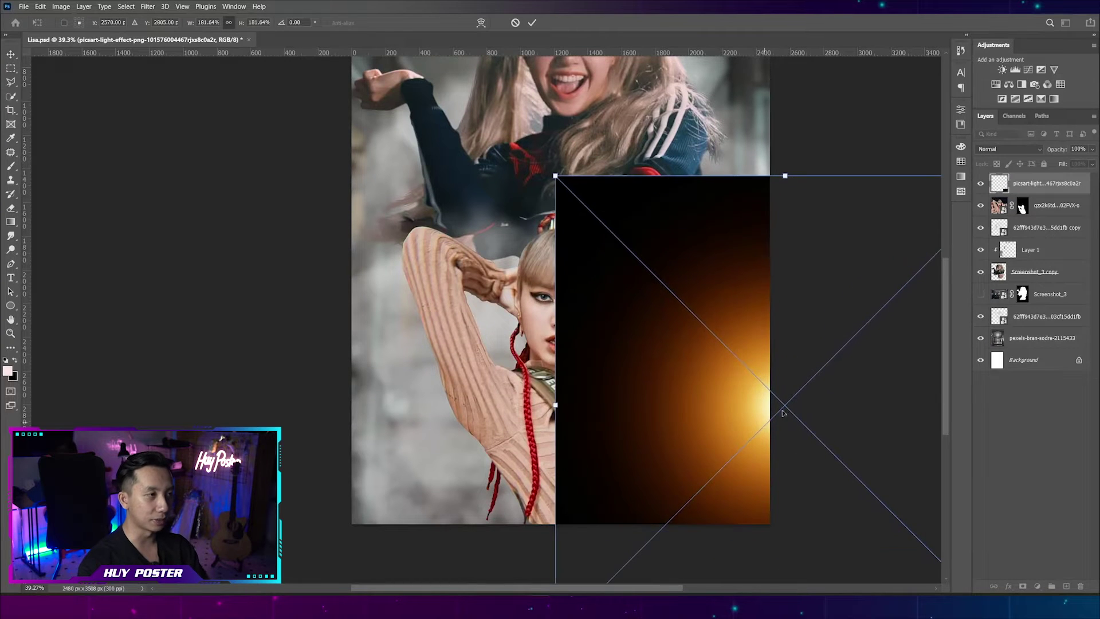
drag(793, 401, 818, 390)
key(Return)
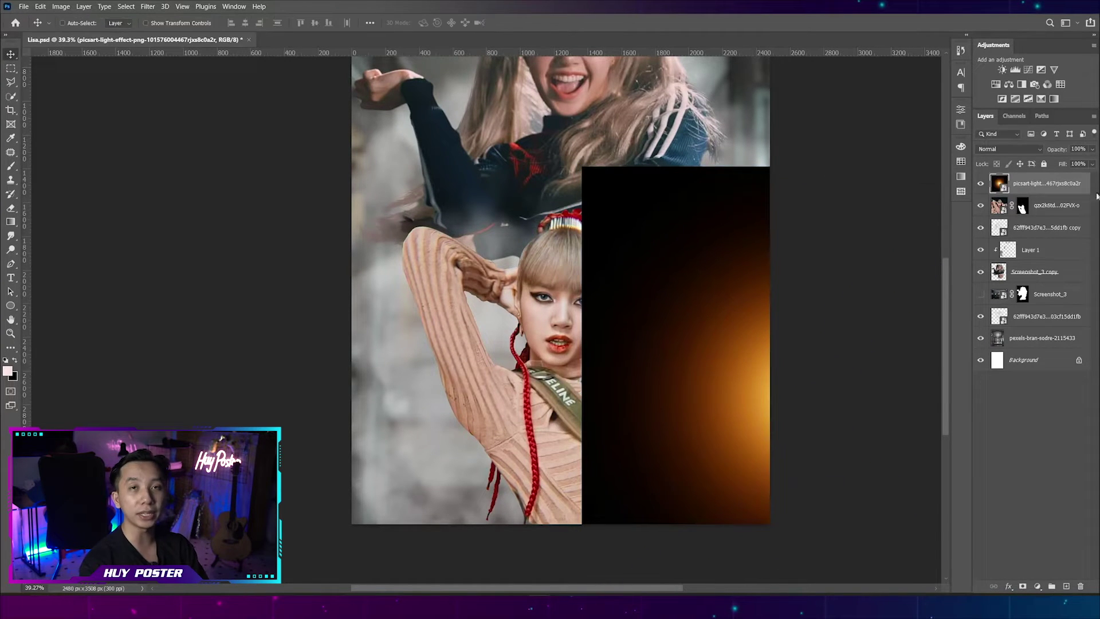
click(1004, 150)
click(1008, 215)
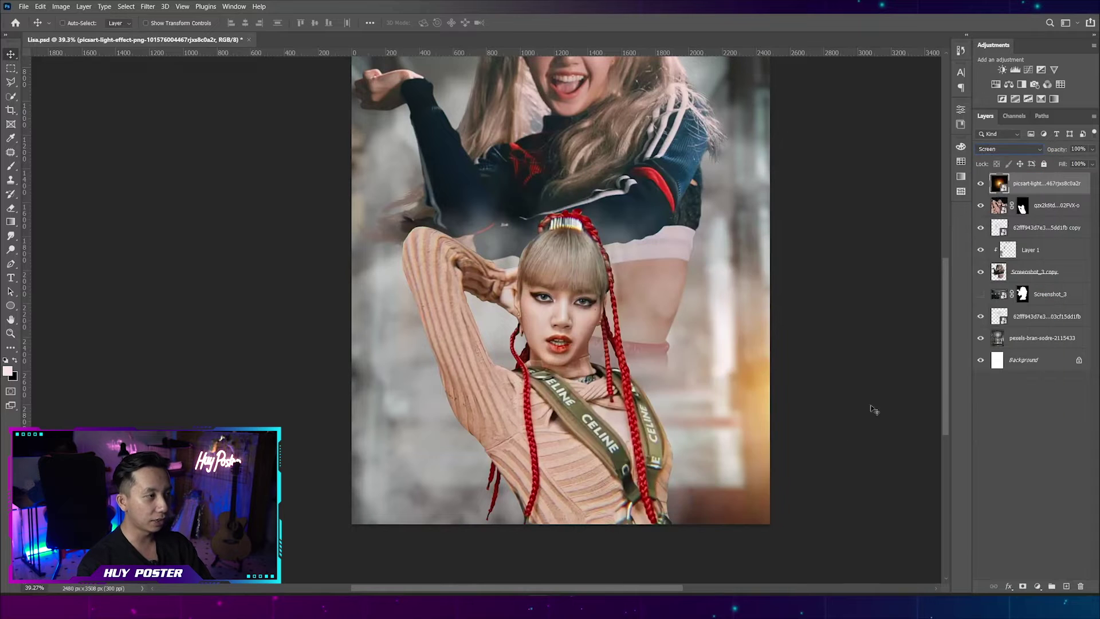
mouse_move(870, 408)
mouse_down()
mouse_move(744, 416)
mouse_move(764, 444)
mouse_move(784, 442)
mouse_move(788, 460)
mouse_up()
Colorize the light flare with Hue/Saturation and boost saturation to a strong red.
scroll(764, 445, down, 1)
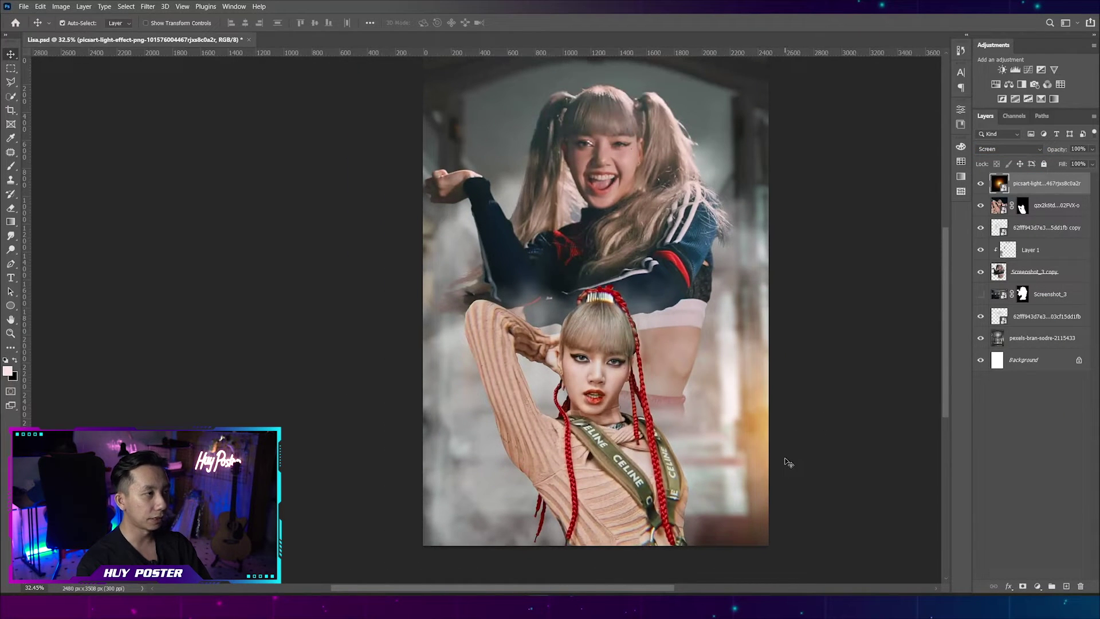
key(ctrl+u)
drag(550, 121, 367, 136)
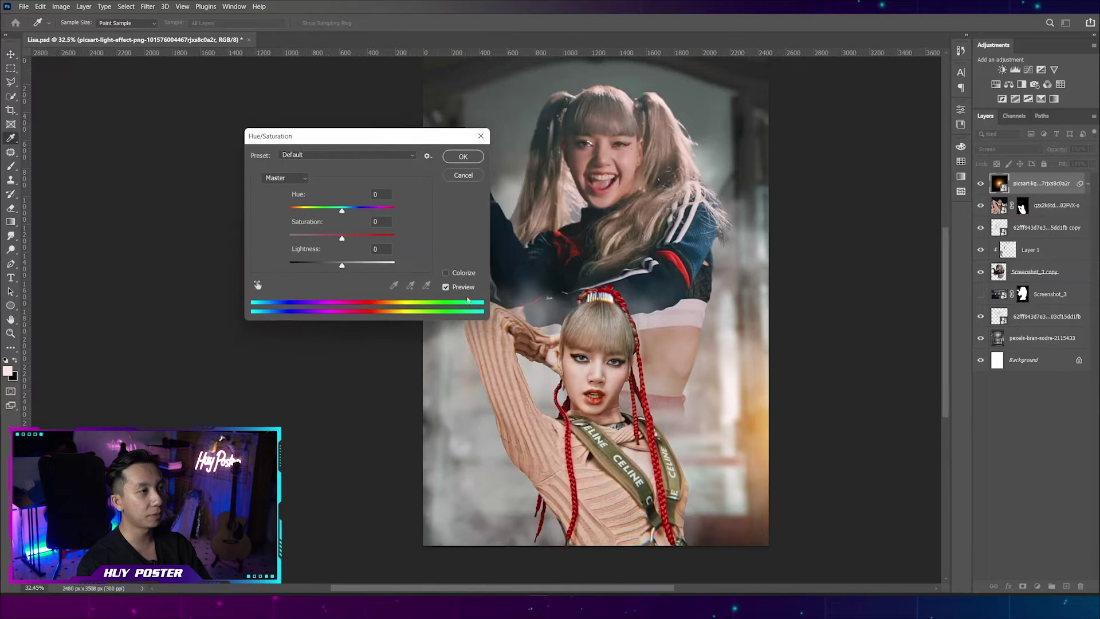
click(450, 276)
drag(355, 236, 380, 238)
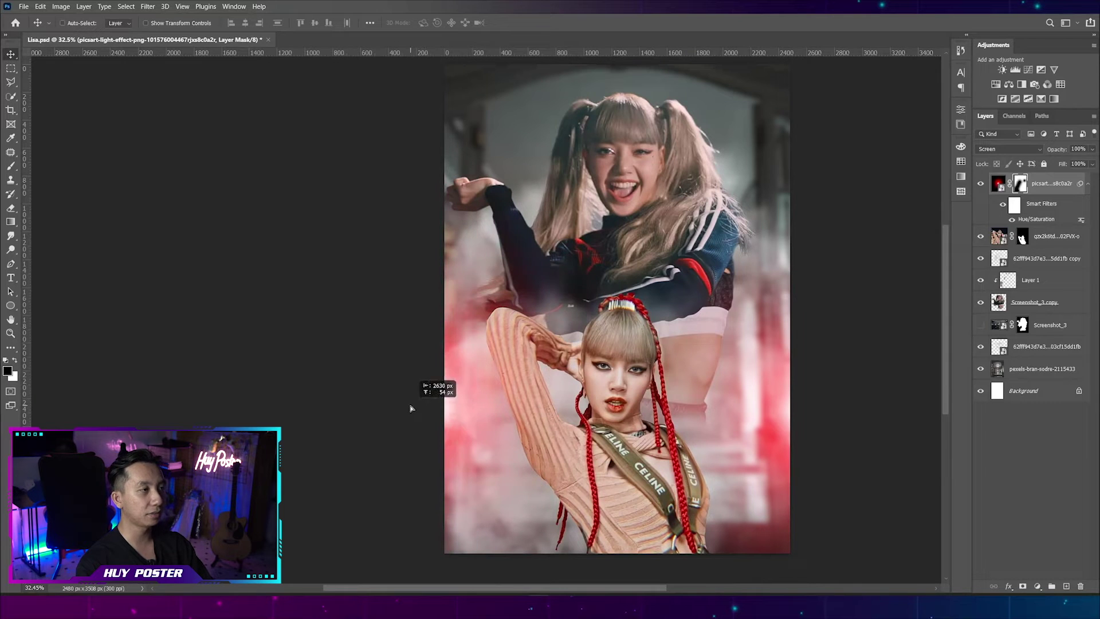
Duplicate the red light layer and colorize the copy with Hue/Saturation.
drag(424, 387, 401, 419)
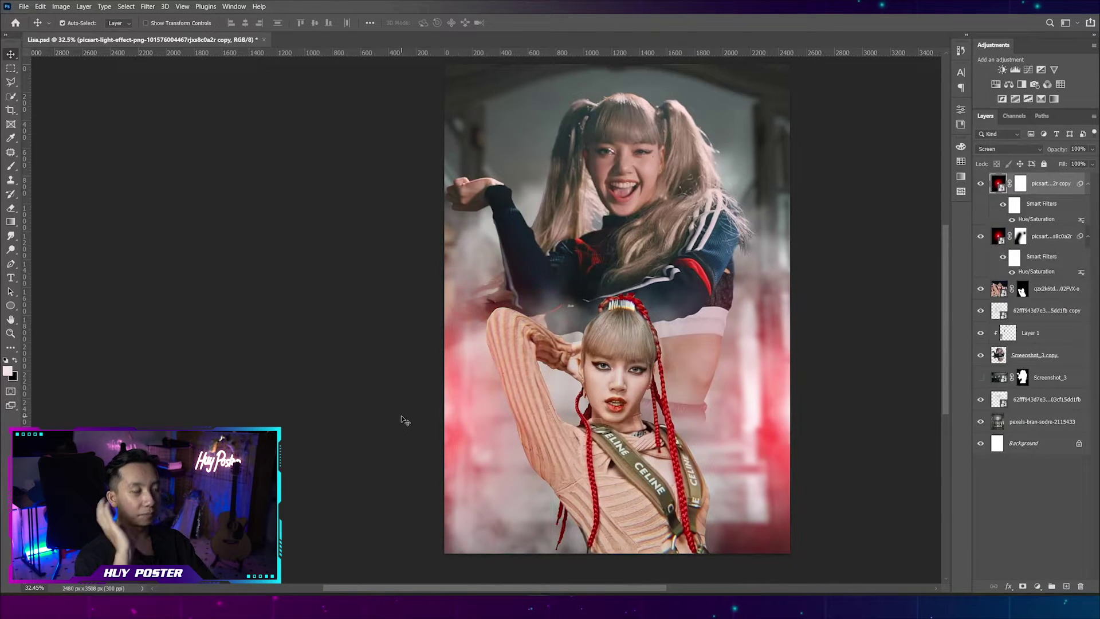
key(ctrl+u)
click(446, 272)
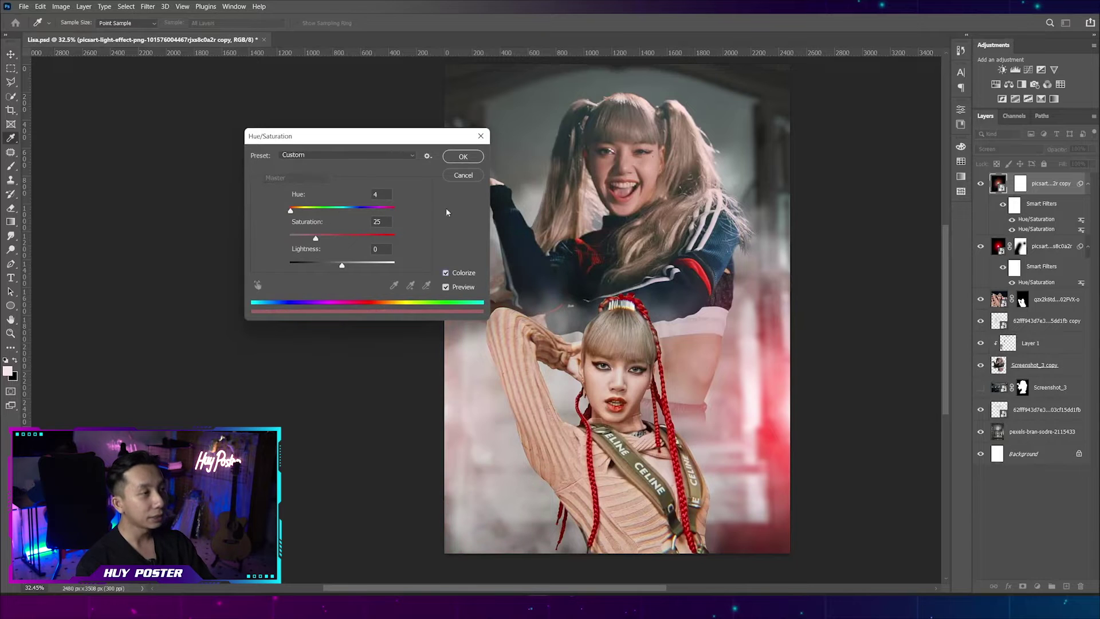
Paint the Color Fill 1 mask along the upper woman's jacket edges.
scroll(567, 341, down, 1)
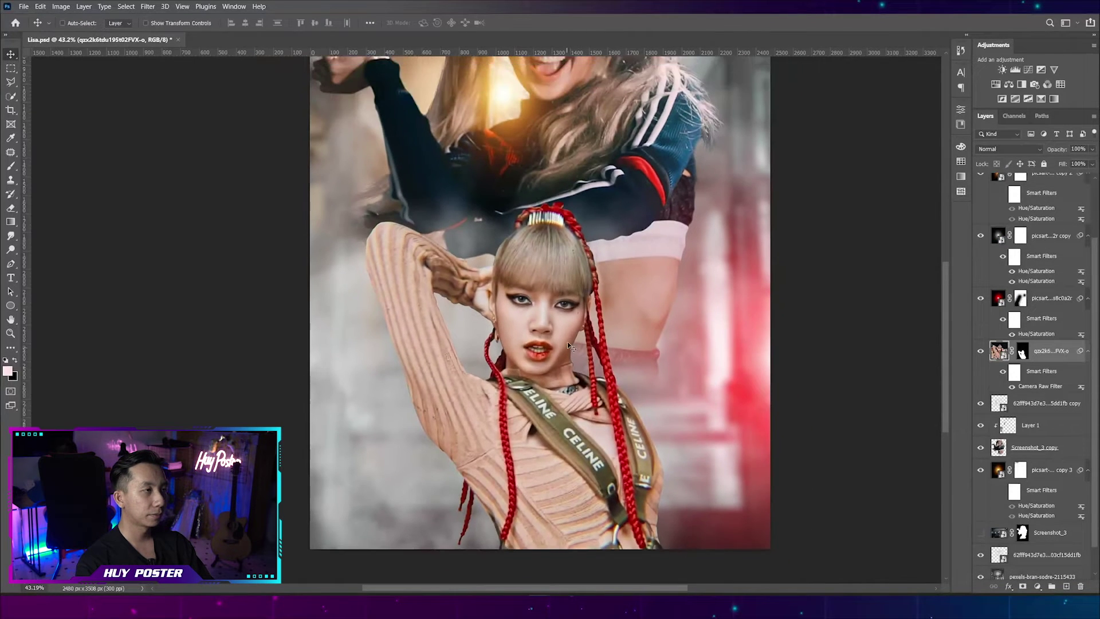
scroll(567, 342, up, 3)
scroll(568, 341, down, 1)
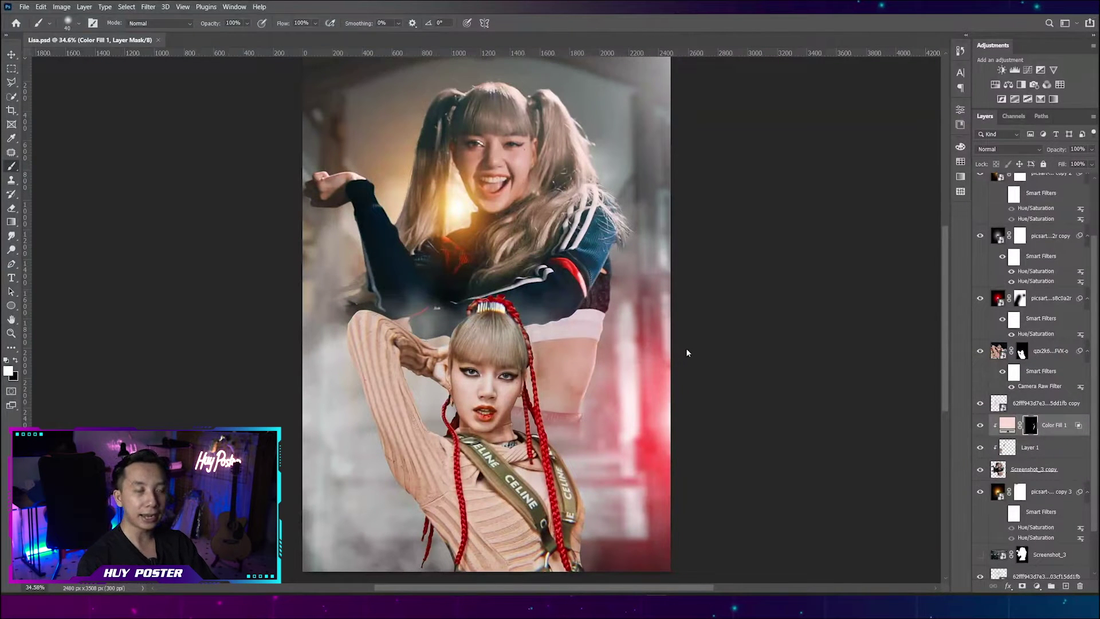
scroll(674, 372, up, 2)
scroll(556, 340, up, 1)
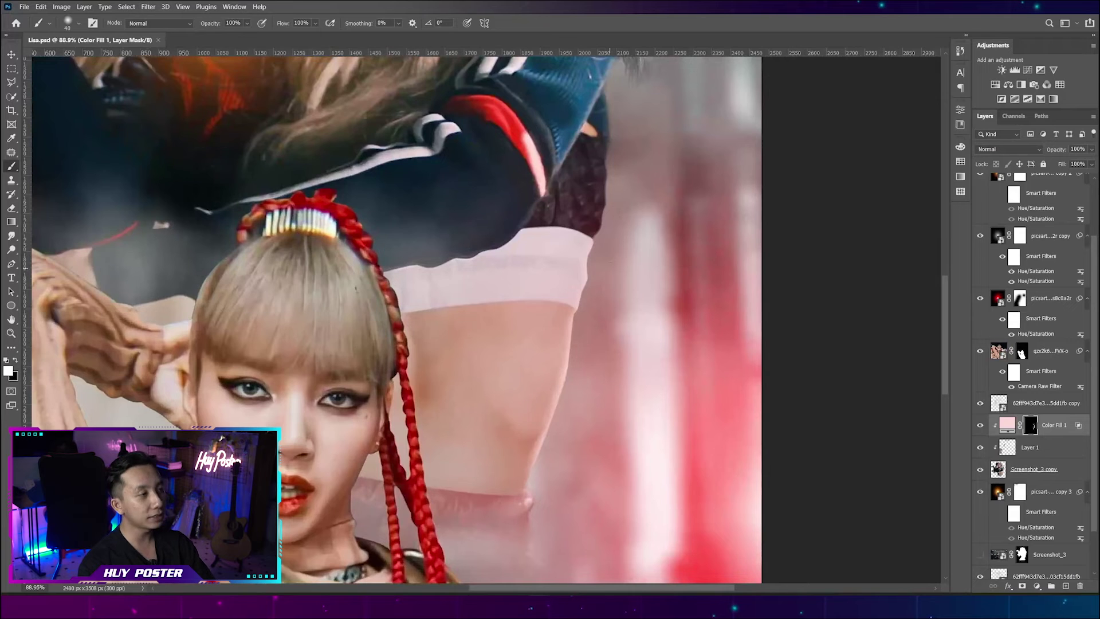
scroll(625, 180, up, 1)
scroll(625, 179, up, 2)
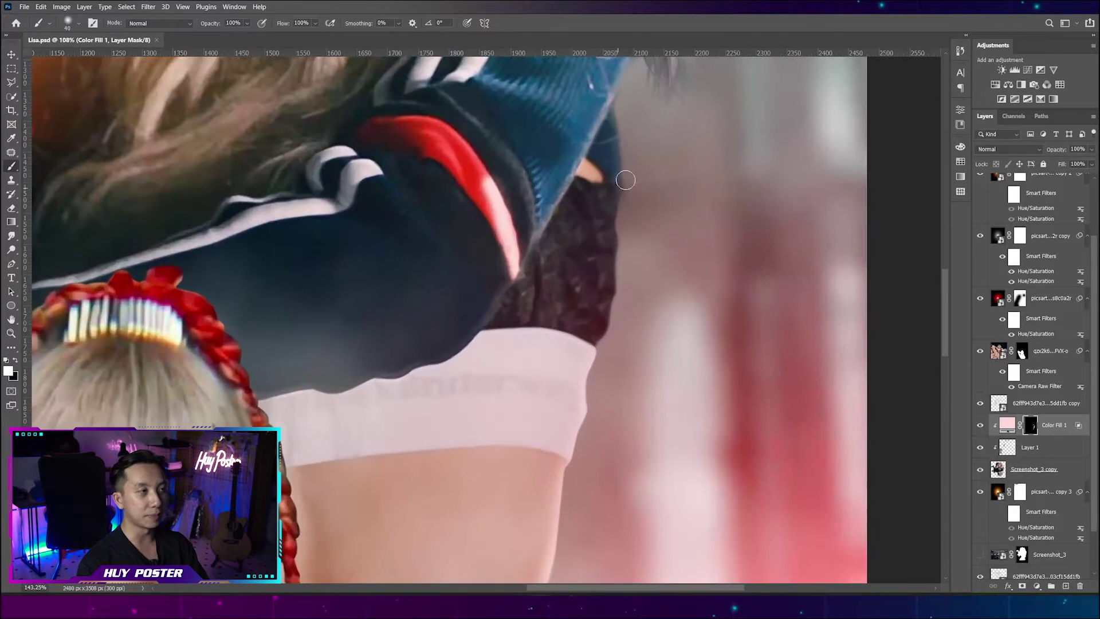
drag(617, 122, 628, 131)
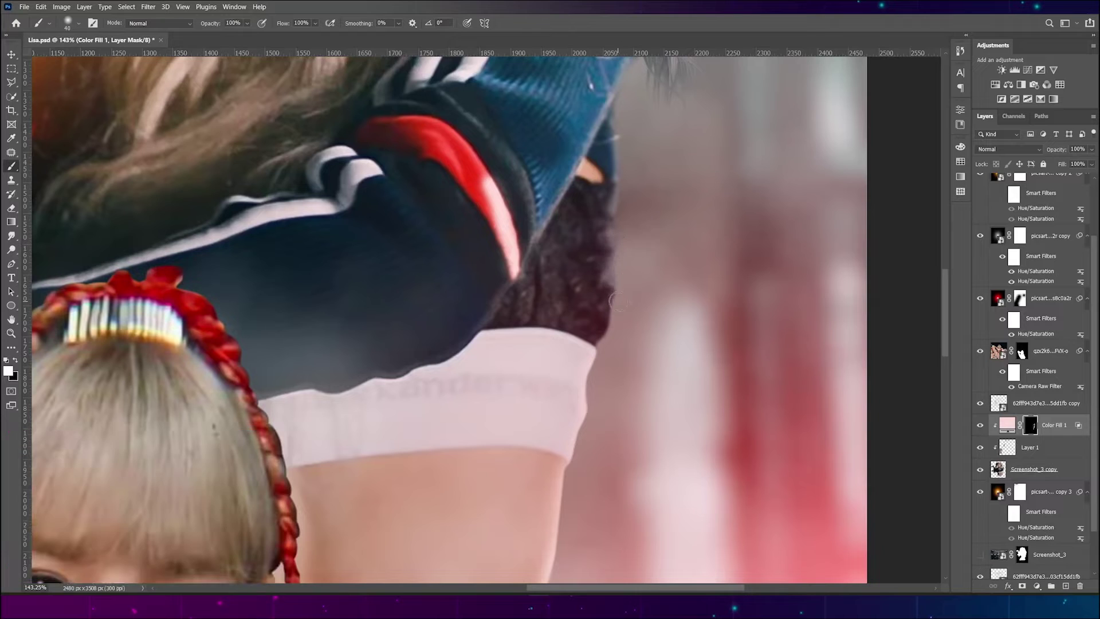
drag(607, 295, 577, 435)
key(x)
scroll(593, 320, down, 2)
scroll(593, 321, down, 1)
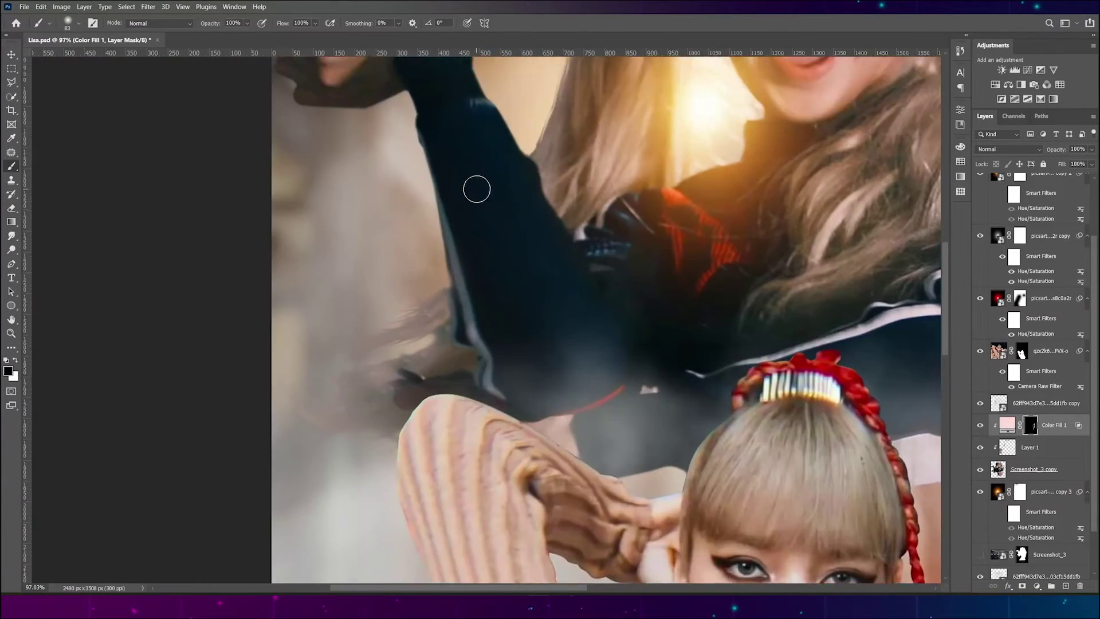
Paint the mask around the raised fist and face, swapping black and white with X.
key(x)
scroll(425, 306, up, 4)
scroll(425, 305, up, 1)
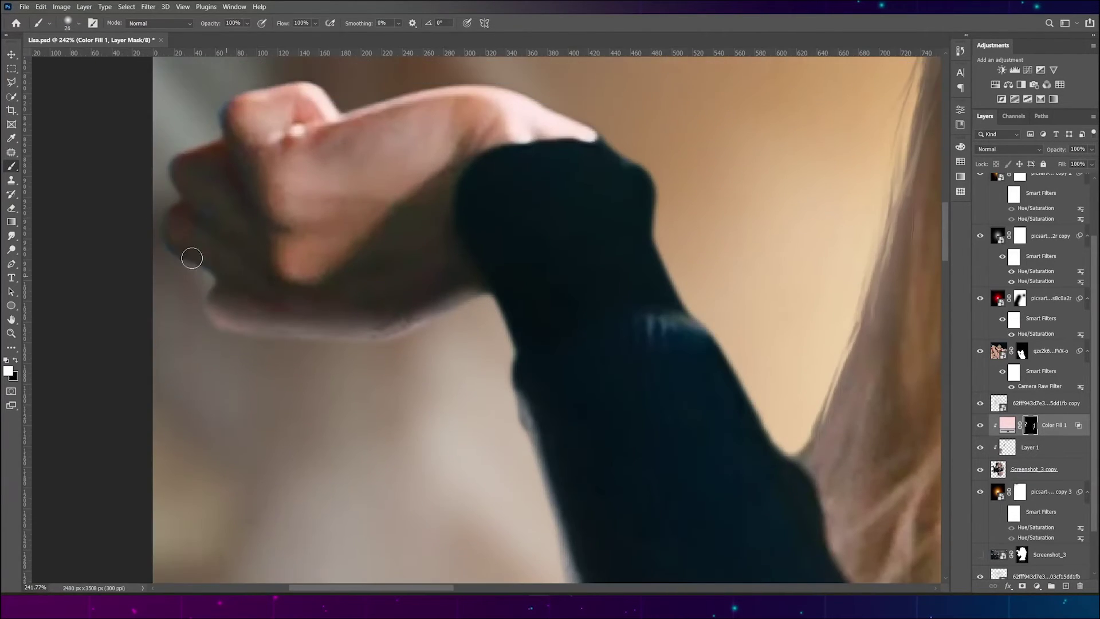
mouse_move(191, 253)
mouse_down()
mouse_move(241, 126)
mouse_move(209, 177)
mouse_up()
key(x)
scroll(379, 290, down, 5)
scroll(377, 290, up, 2)
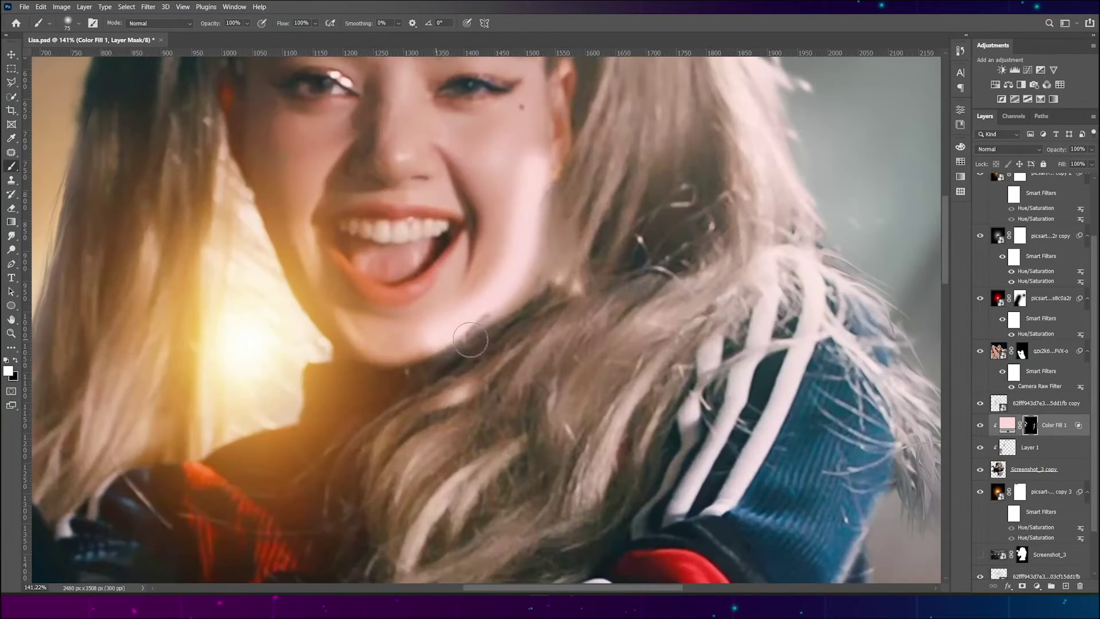
key(x)
scroll(663, 276, down, 2)
scroll(663, 276, down, 2)
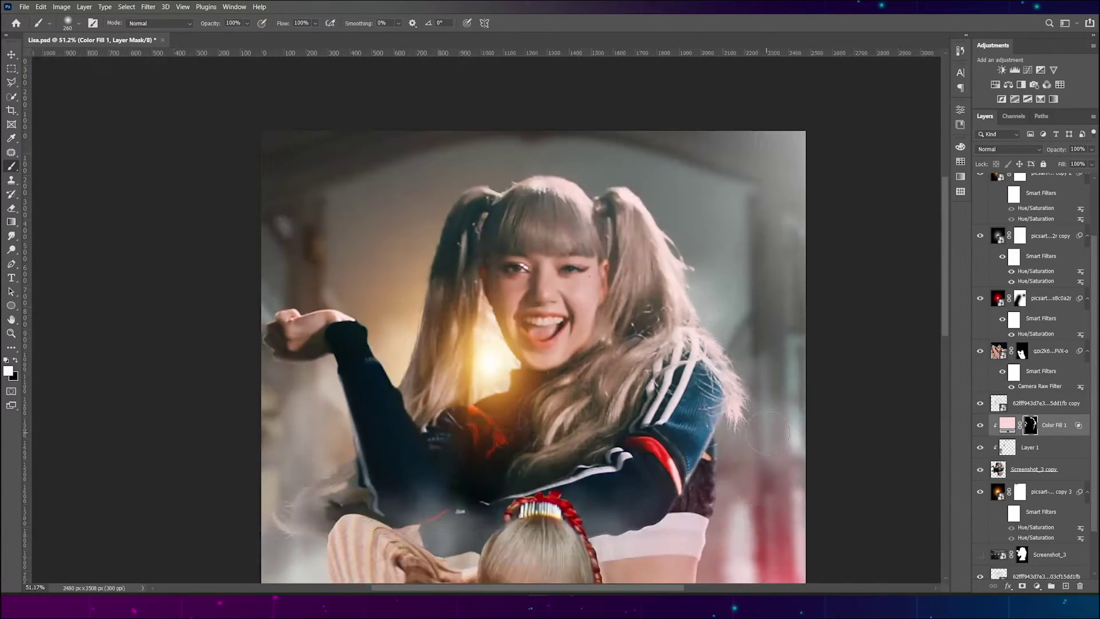
scroll(744, 456, down, 2)
scroll(775, 292, down, 3)
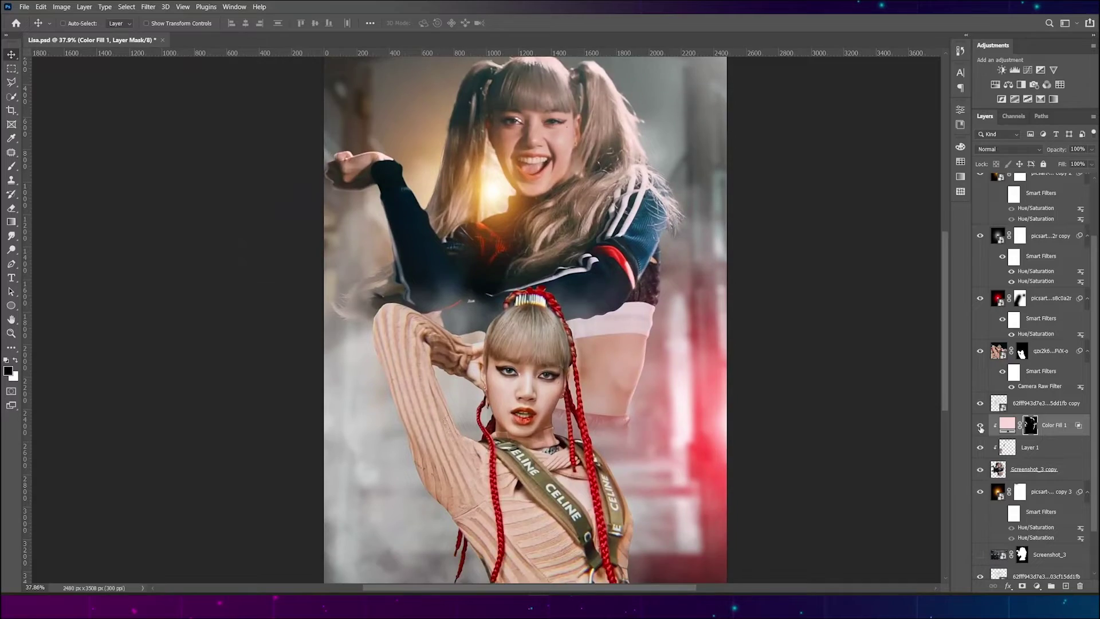
scroll(492, 258, up, 2)
Select the next layer, browse the new adjustment layer list, and swap mask painting colours.
key(v)
click(999, 351)
click(1037, 586)
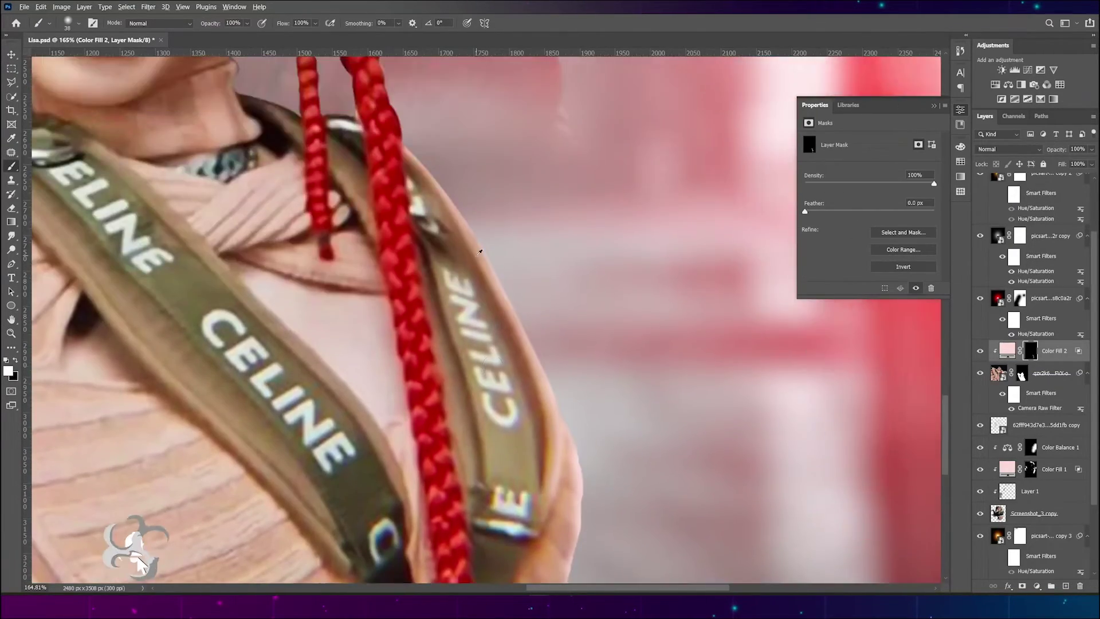
scroll(552, 398, down, 5)
scroll(552, 398, down, 5)
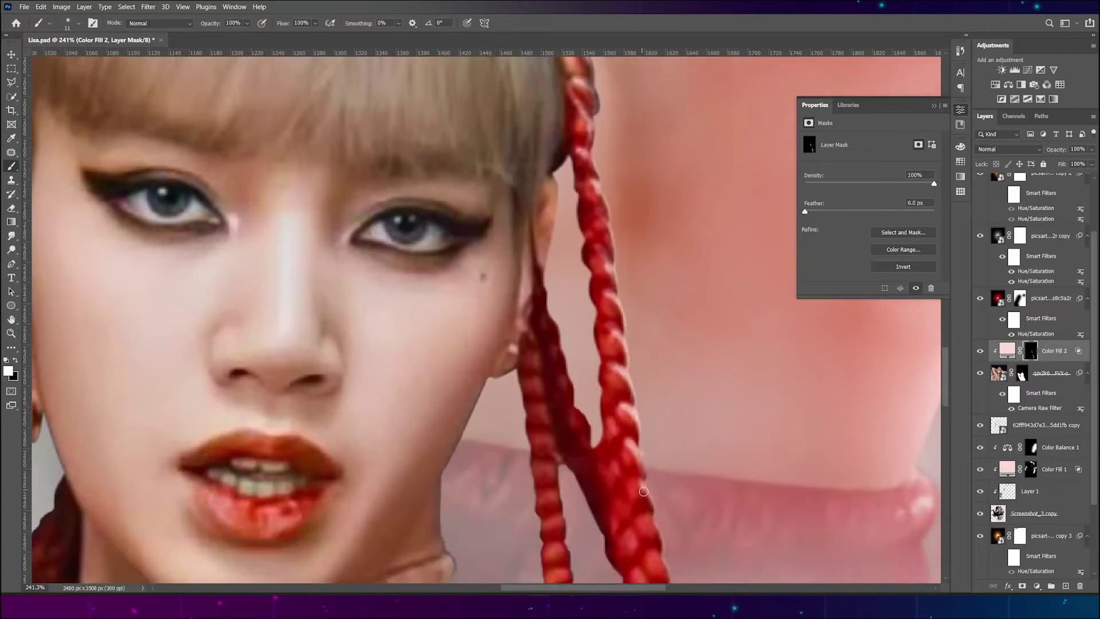
scroll(601, 447, down, 4)
scroll(659, 493, down, 2)
scroll(659, 493, down, 3)
scroll(573, 401, up, 6)
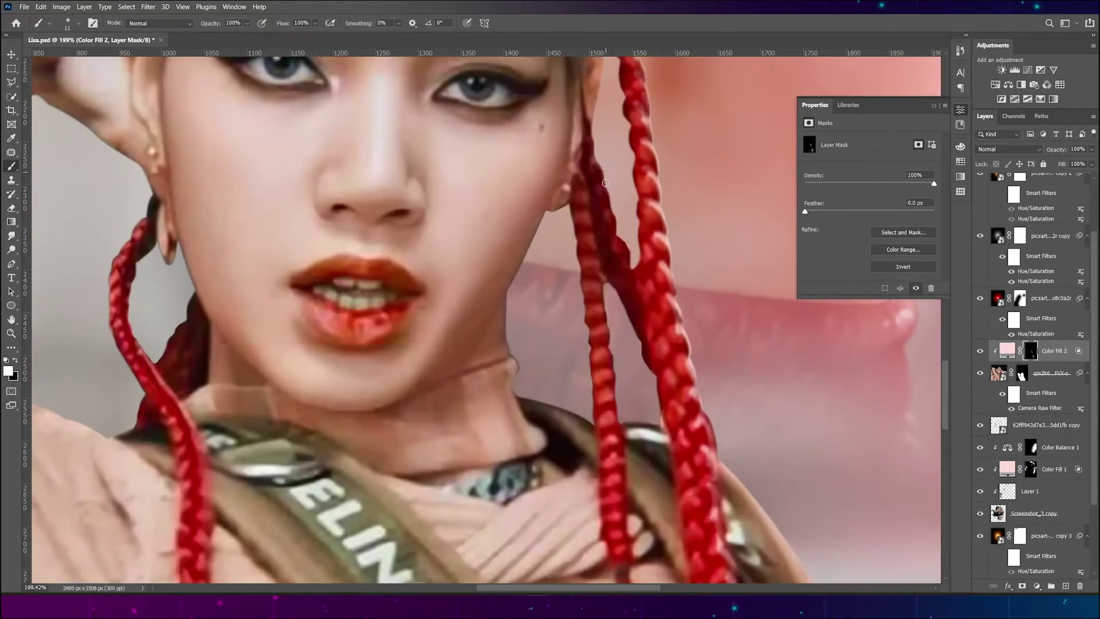
scroll(530, 283, up, 2)
scroll(530, 284, up, 3)
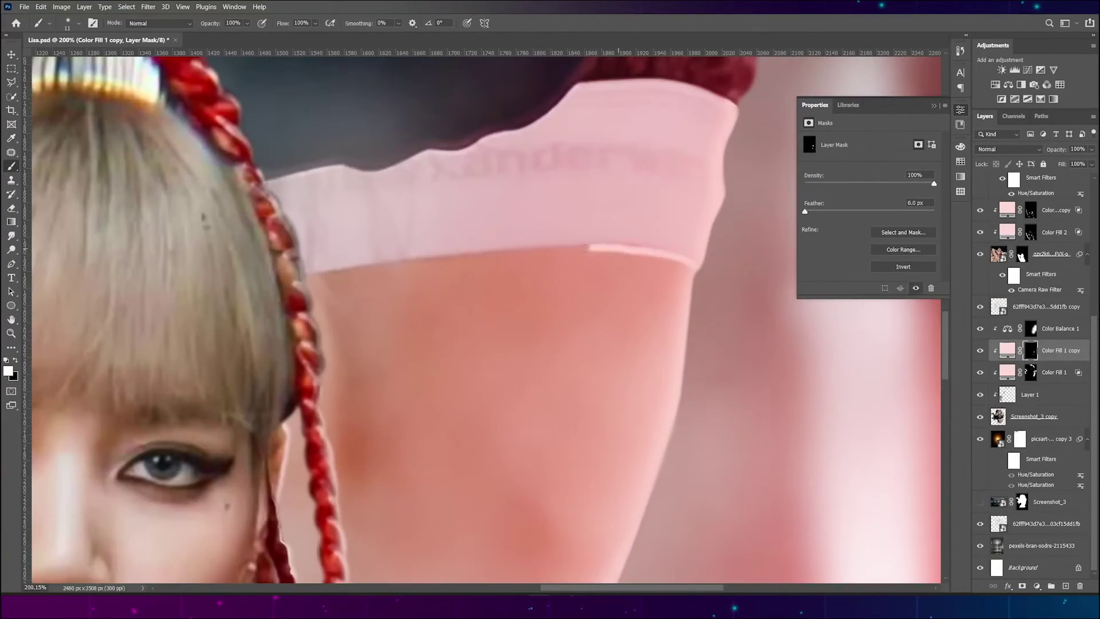
alt+scroll(502, 519, down, 3)
key(x)
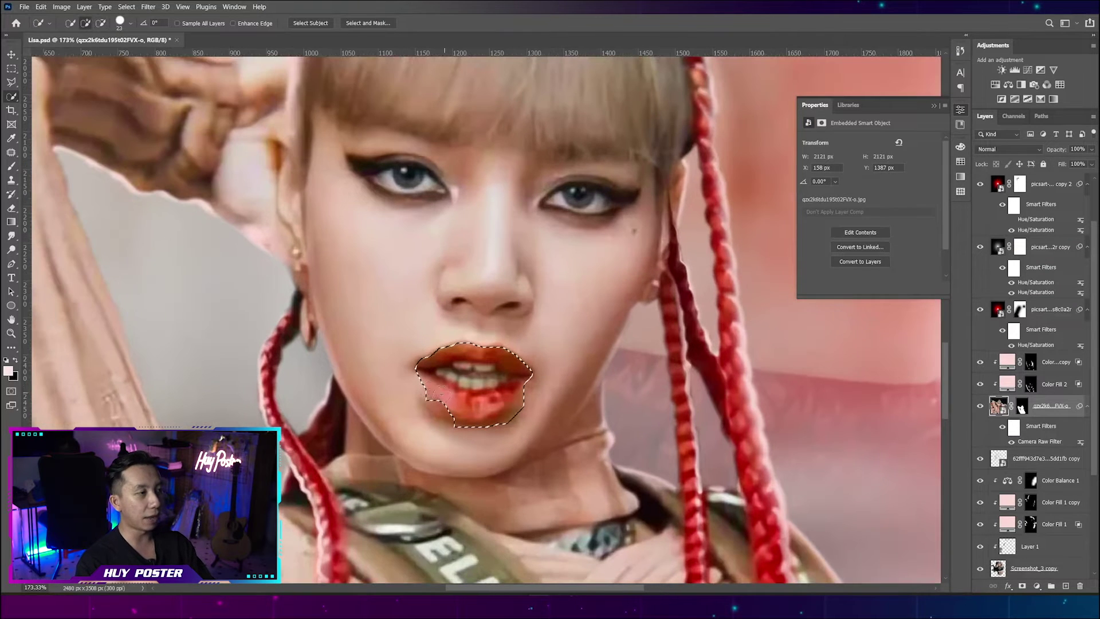
Lasso-select the lips and add a Color Balance layer pushing Cyan–Red to about +86.
scroll(445, 391, up, 3)
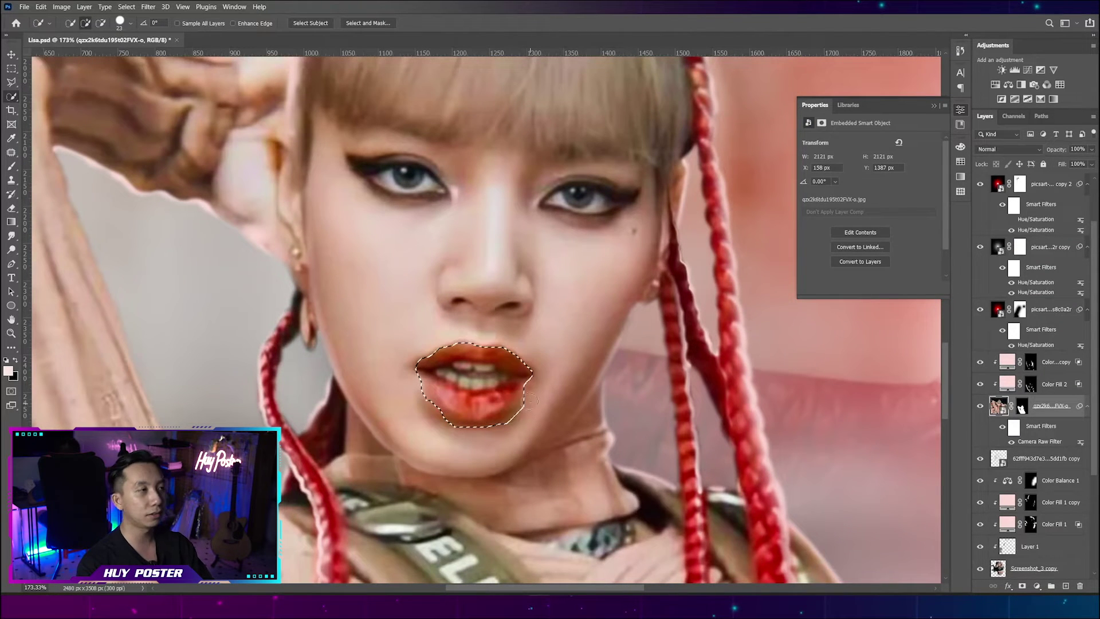
key(ctrl+d)
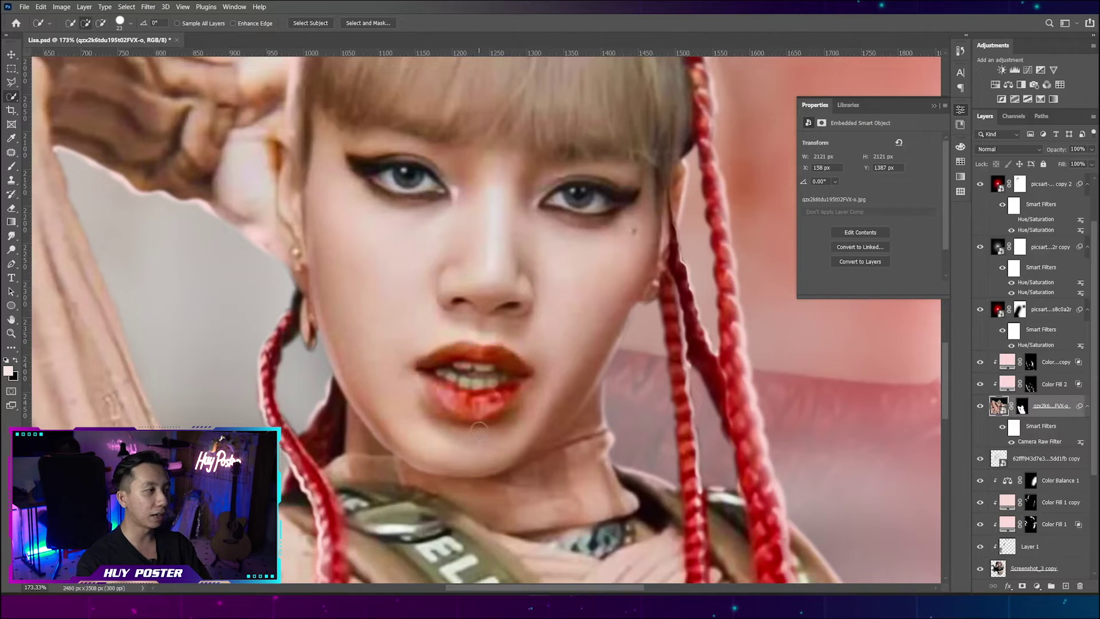
right_click(11, 95)
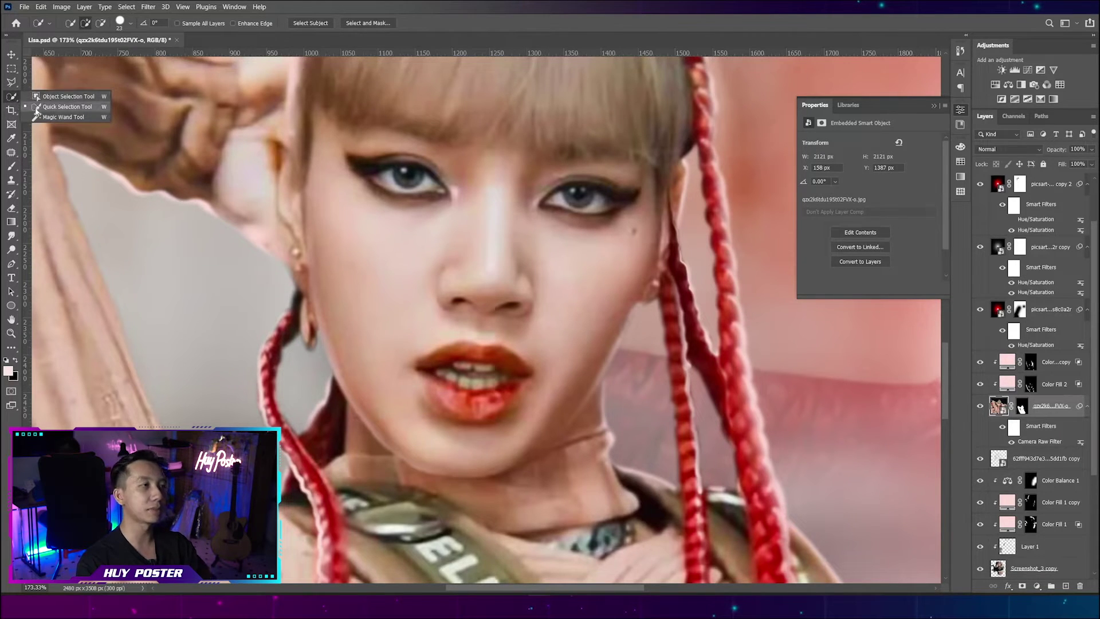
click(65, 106)
right_click(11, 85)
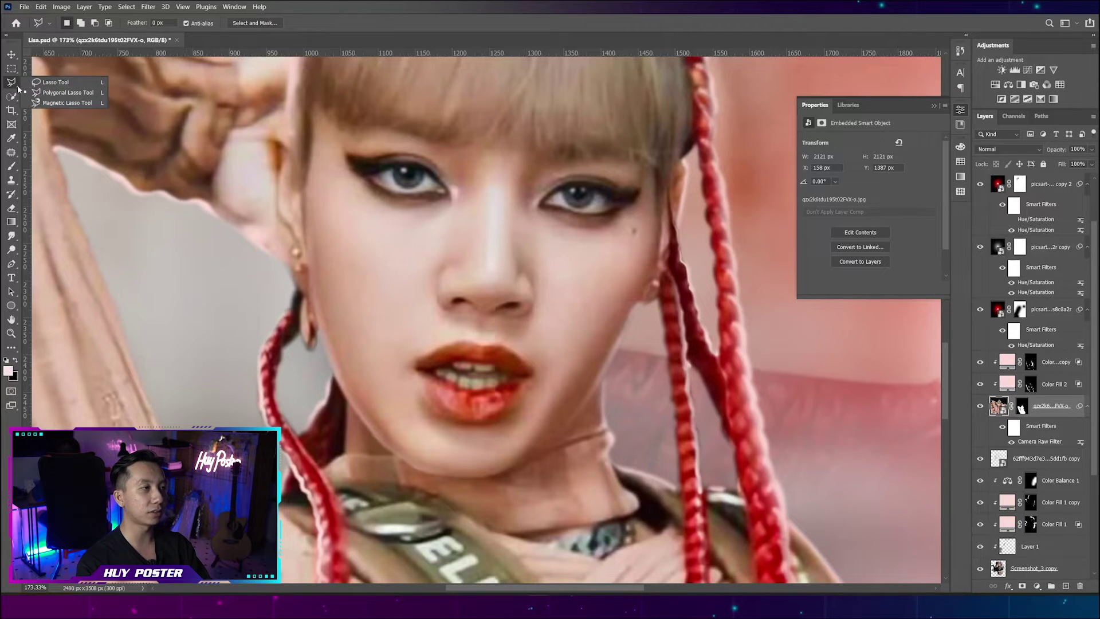
click(45, 82)
scroll(406, 361, up, 2)
drag(404, 358, 415, 388)
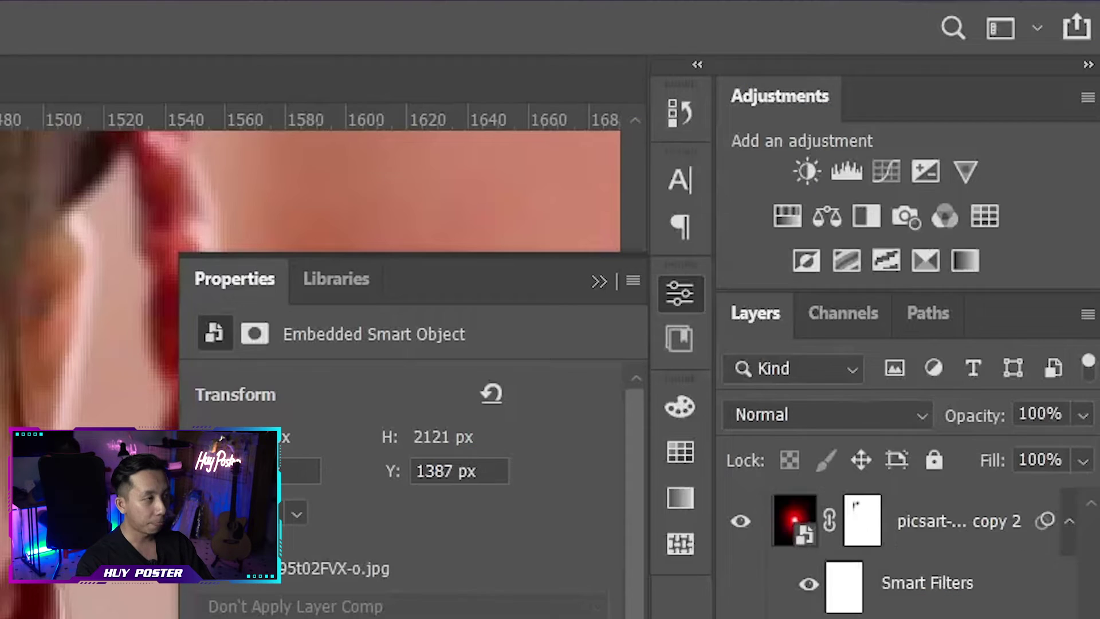
click(823, 220)
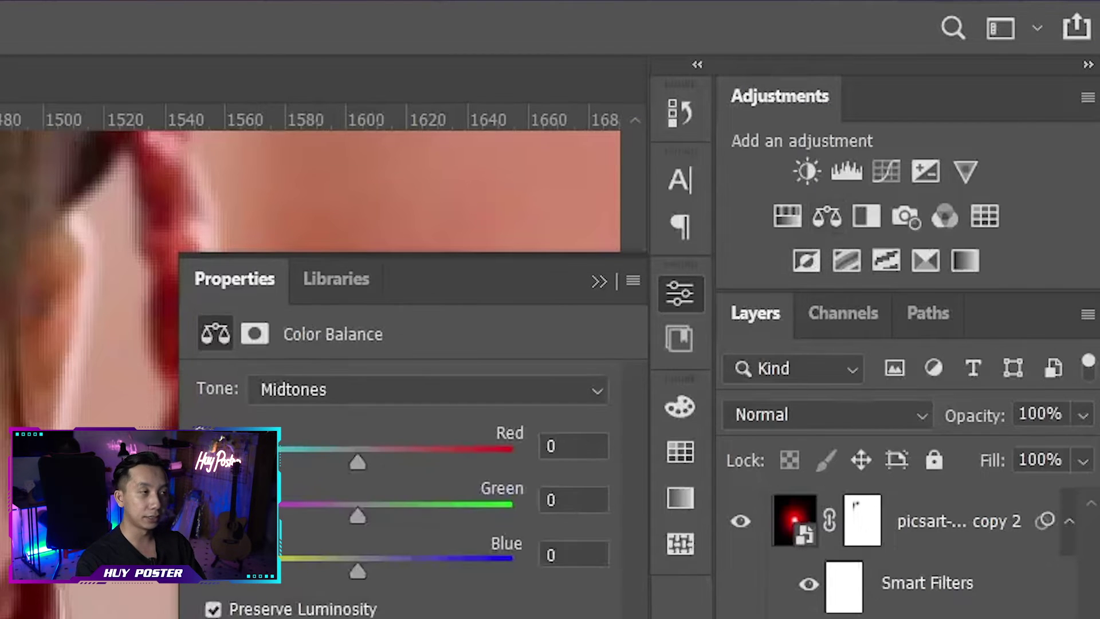
drag(858, 160, 901, 158)
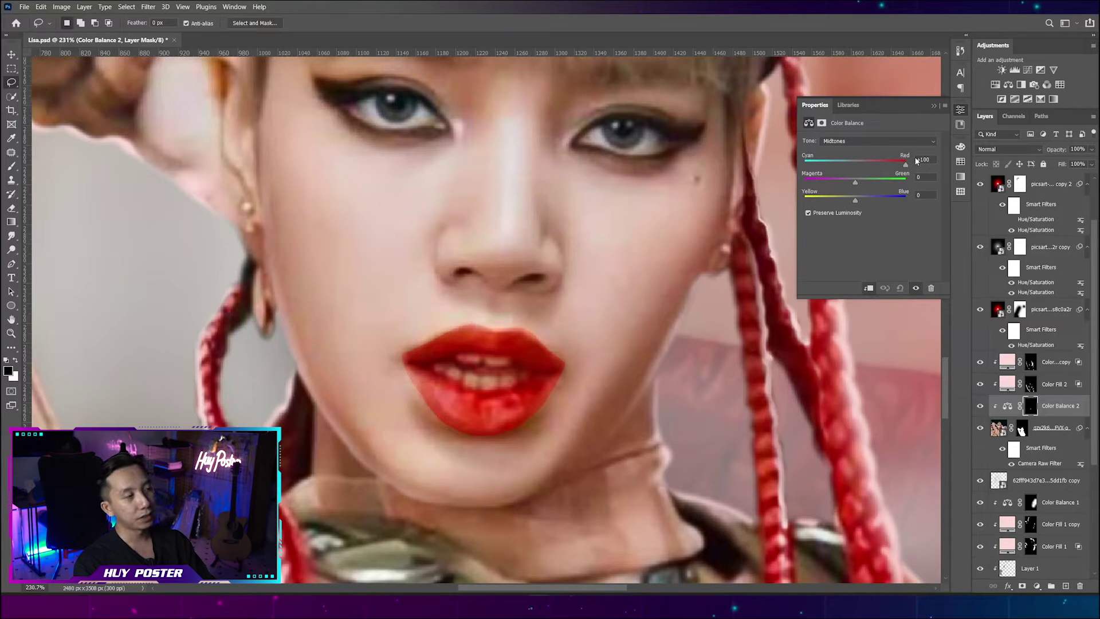
Paint black on the Color Balance 2 mask to remove red spill from the teeth and skin.
click(930, 106)
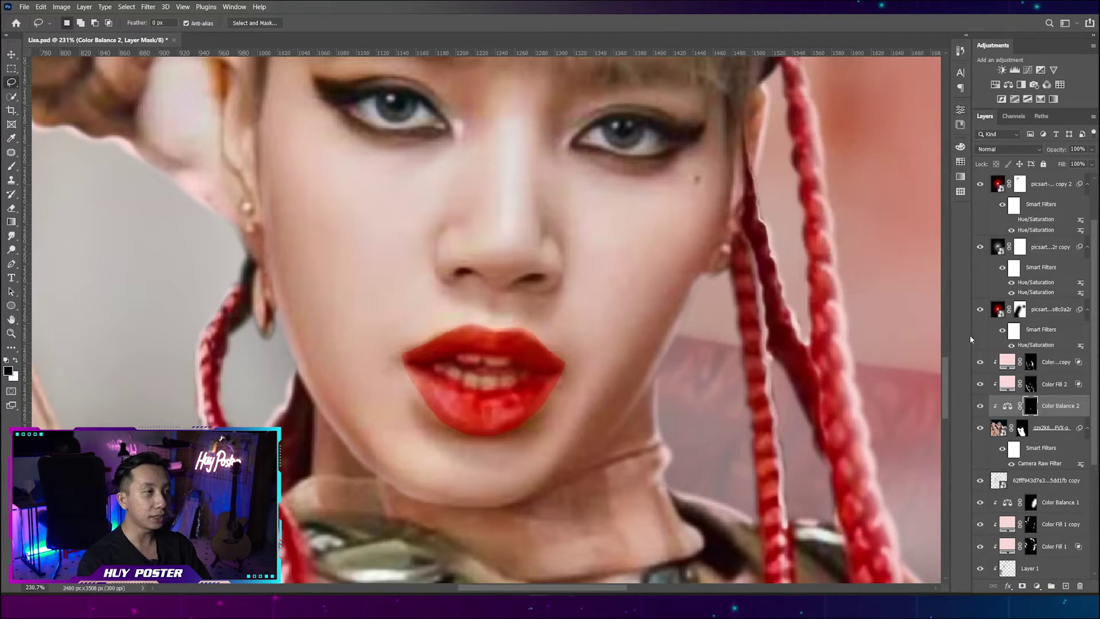
key(b)
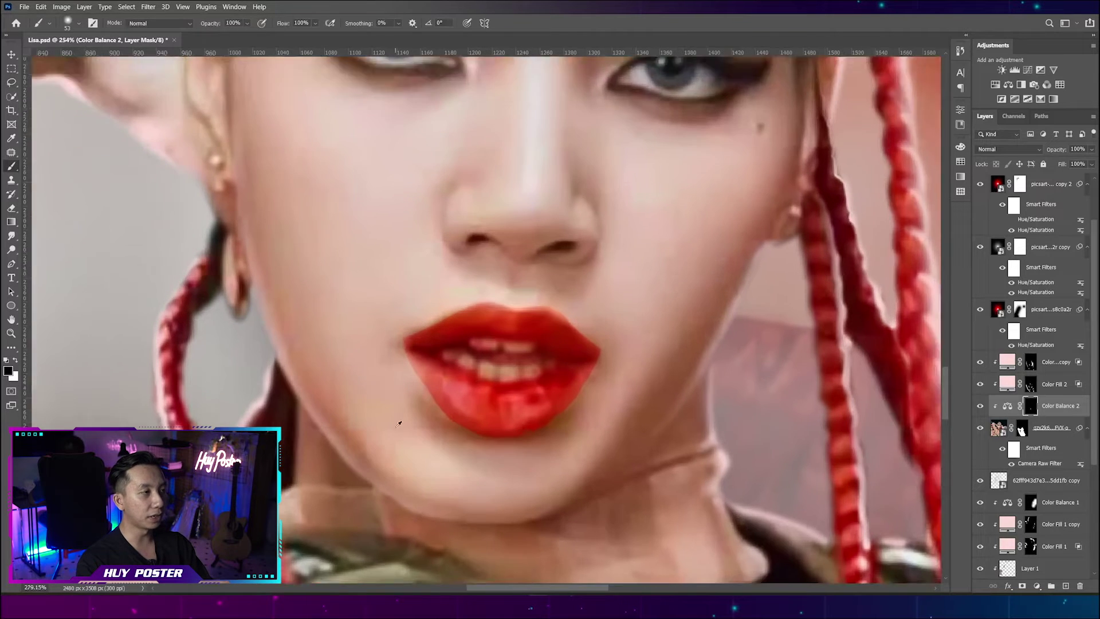
scroll(390, 413, up, 2)
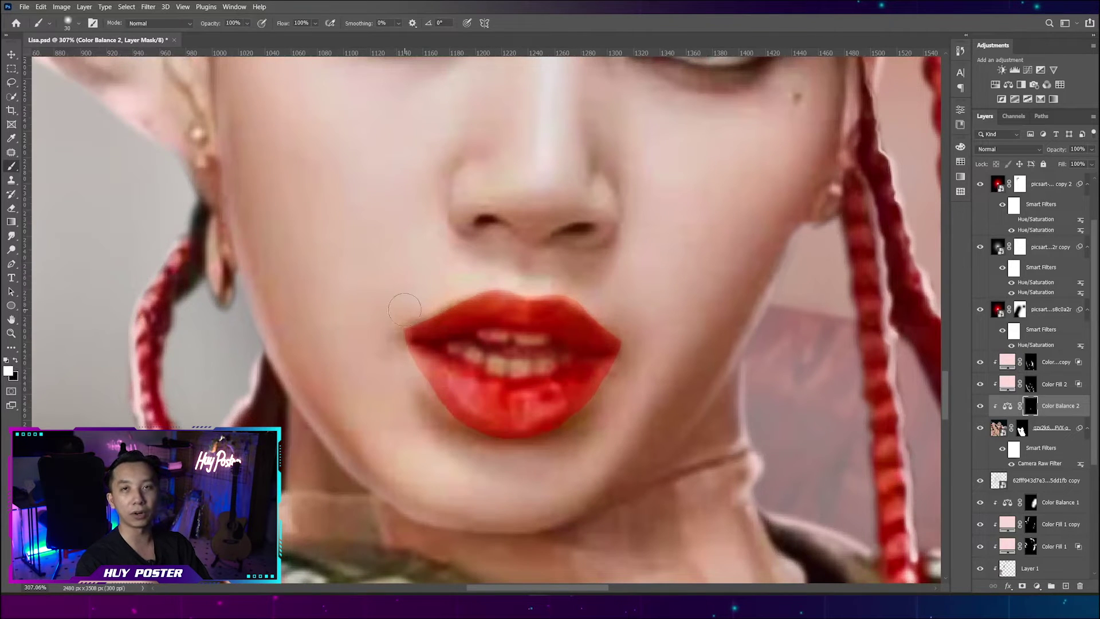
key(x)
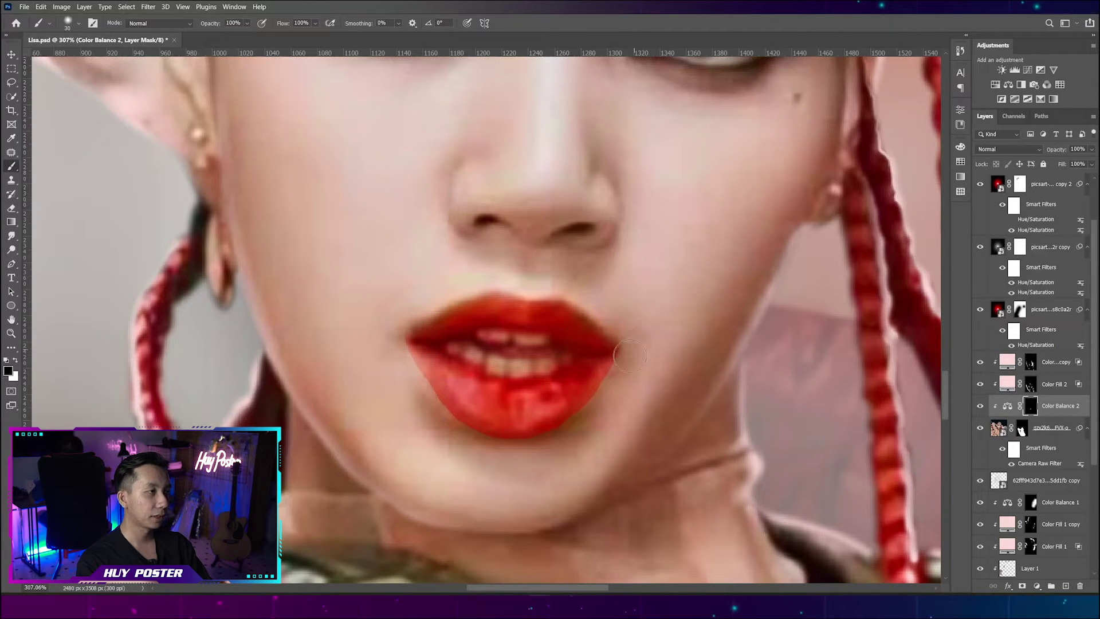
drag(606, 392, 444, 428)
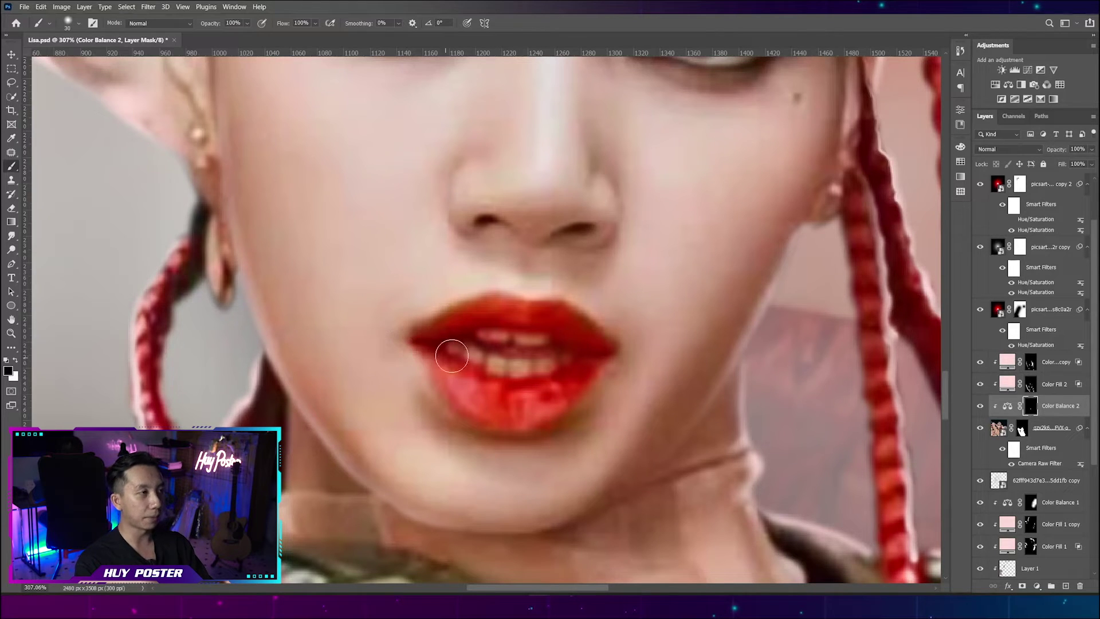
mouse_move(452, 356)
mouse_down()
mouse_move(428, 352)
mouse_move(444, 347)
mouse_up()
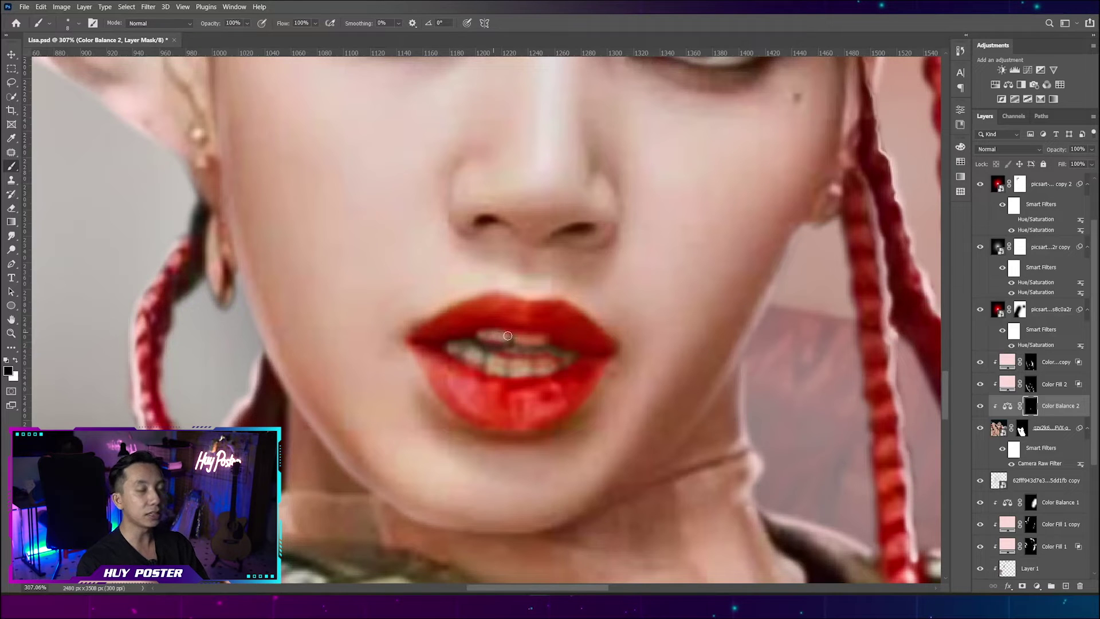
drag(569, 354, 545, 357)
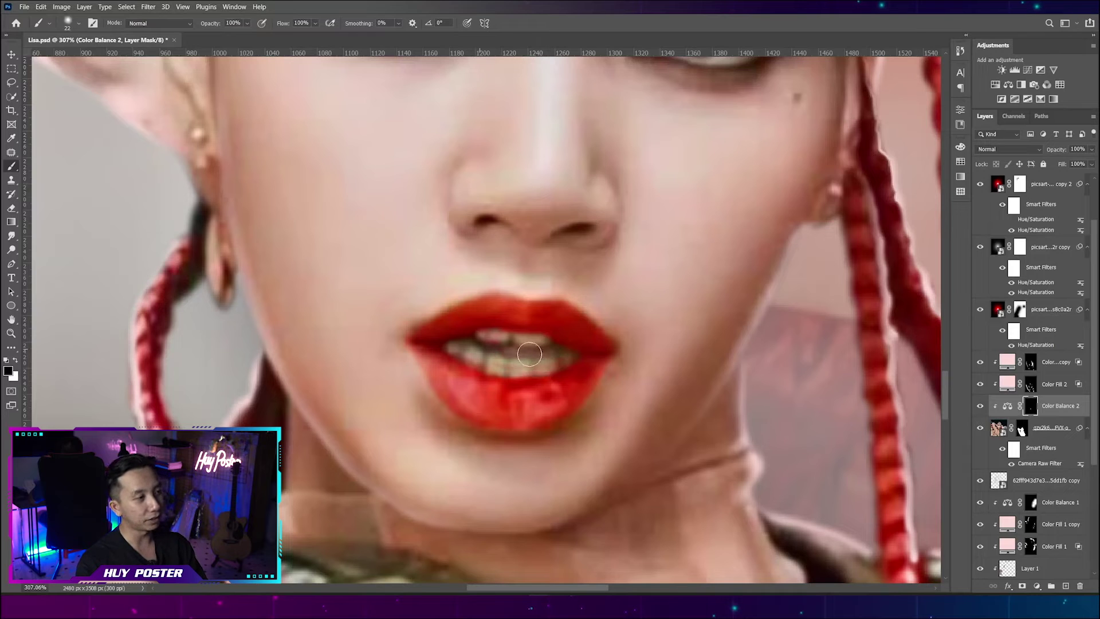
key(bracketleft)
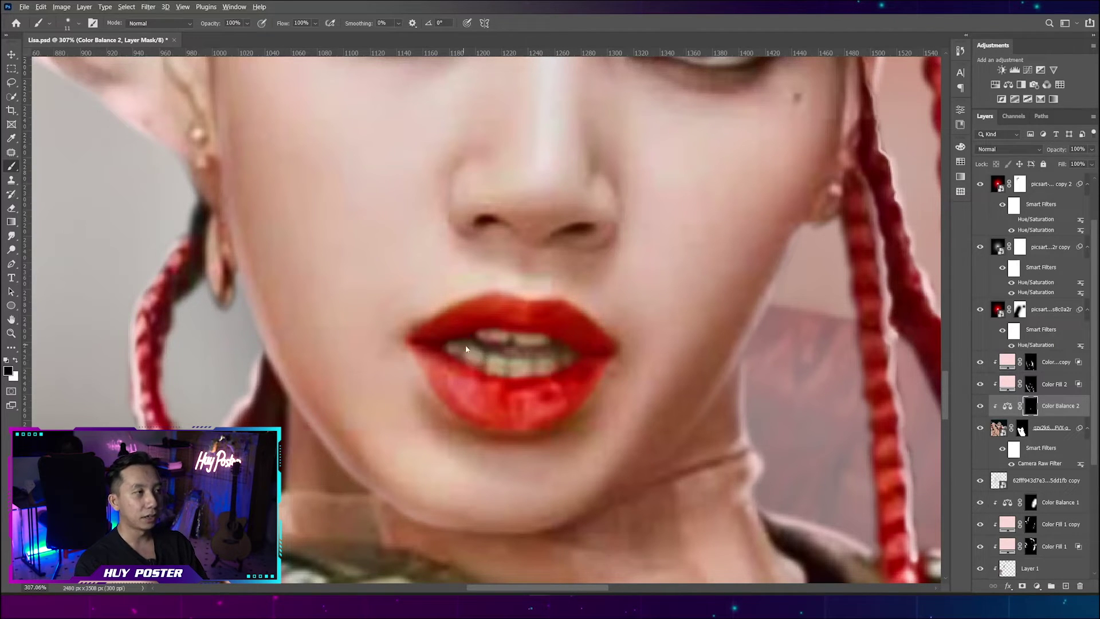
drag(466, 348, 487, 348)
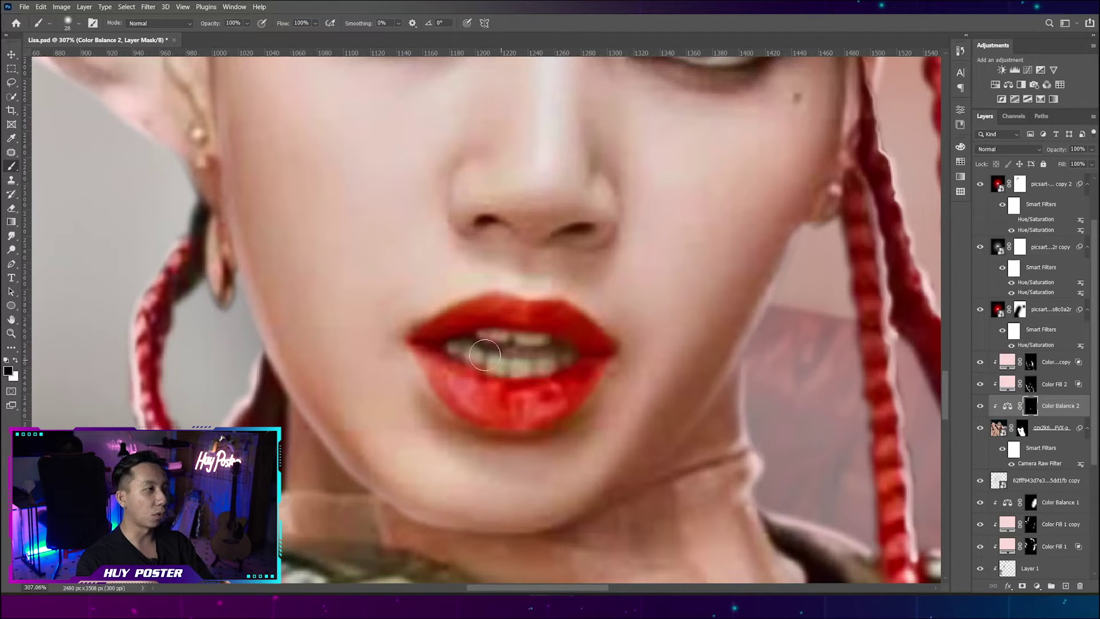
alt+scroll(536, 355, down, 5)
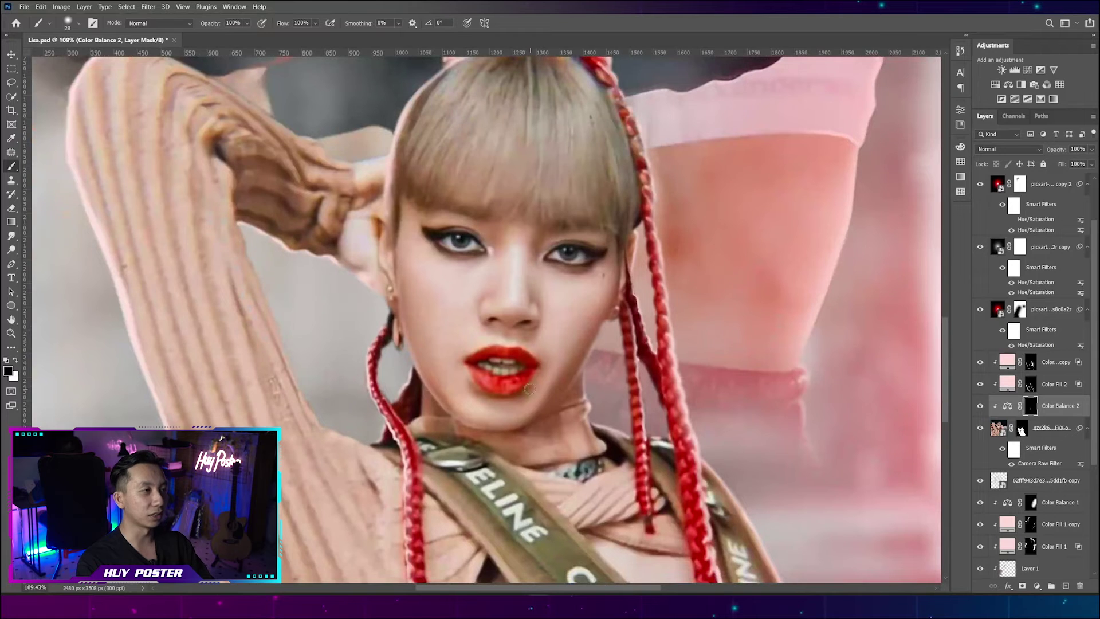
Tone down the lip adjustment and add a blue-tinting Color Balance 3 layer for the eyes.
click(1008, 406)
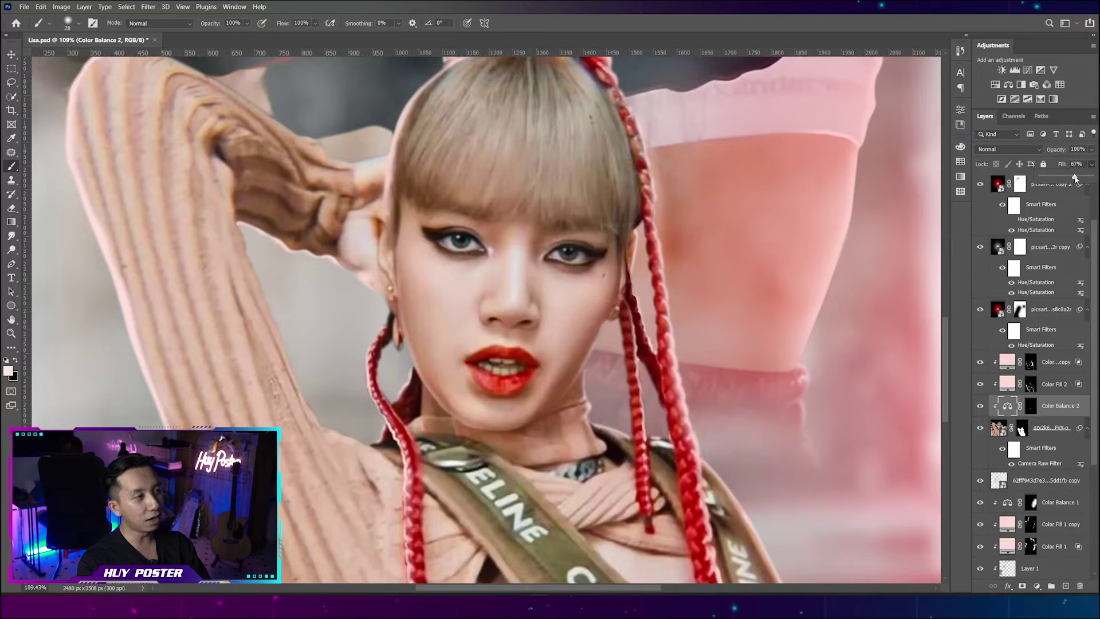
alt+scroll(365, 404, down, 2)
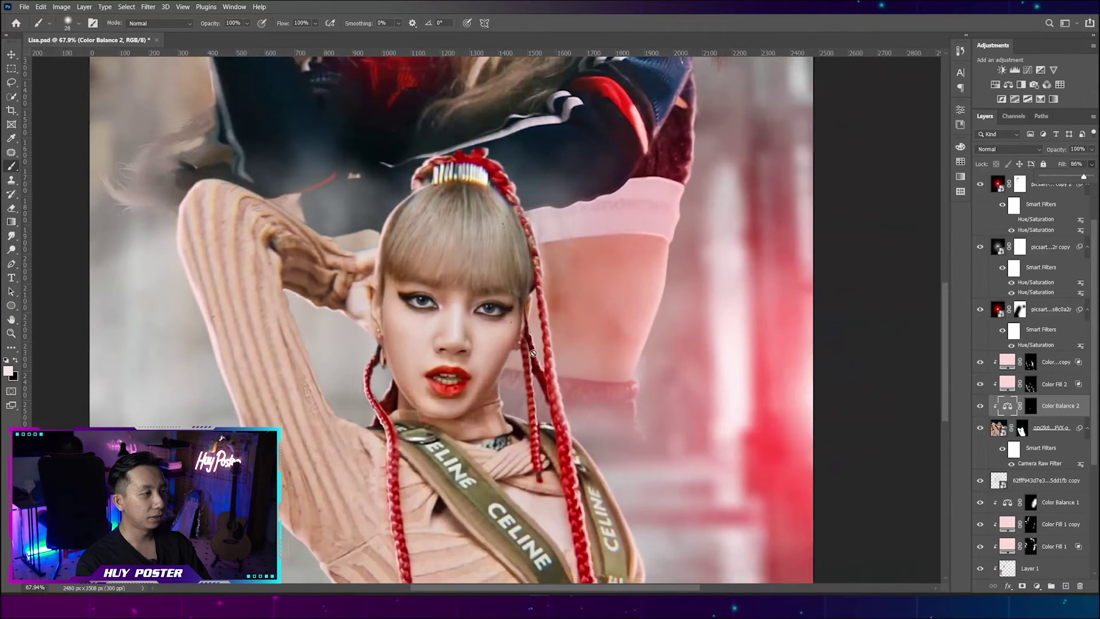
key(v)
alt+scroll(447, 302, up, 3)
alt+scroll(448, 301, up, 2)
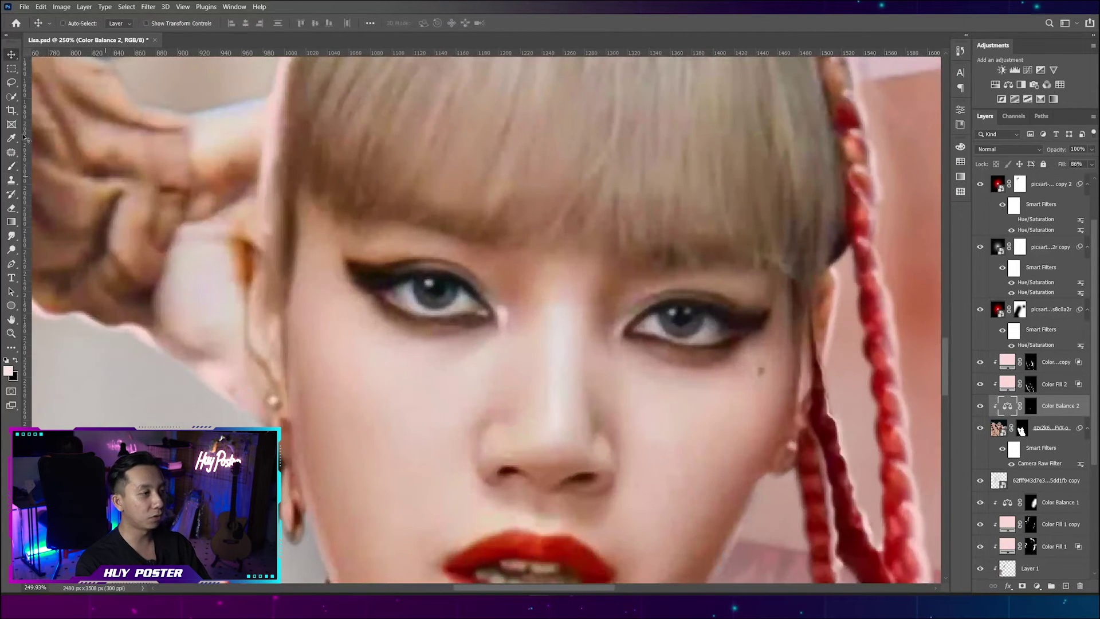
click(13, 97)
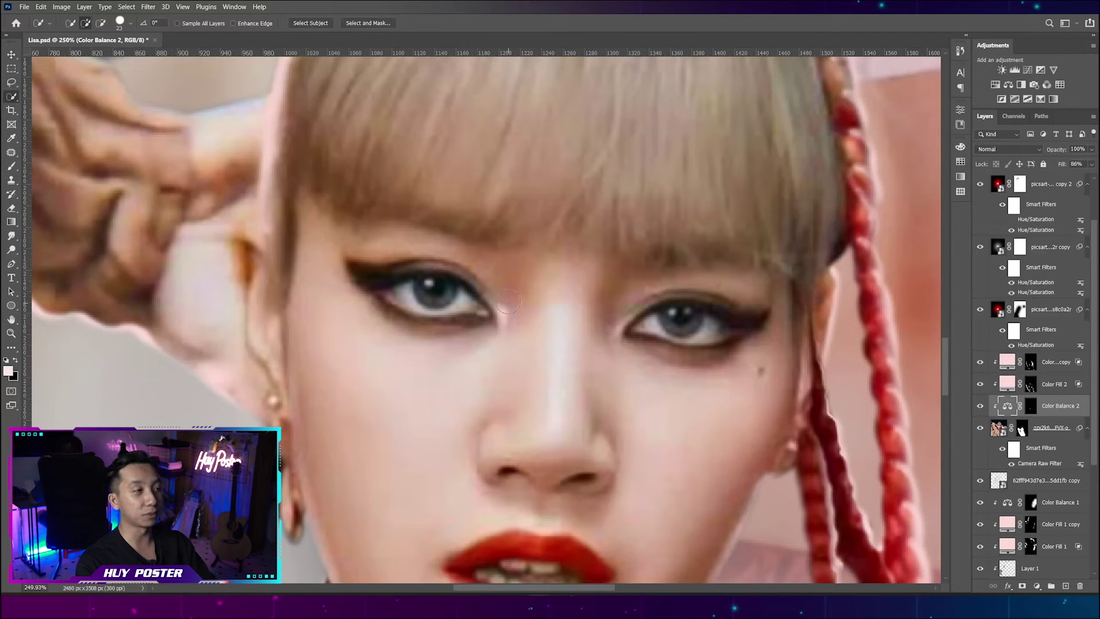
key(ctrl+j)
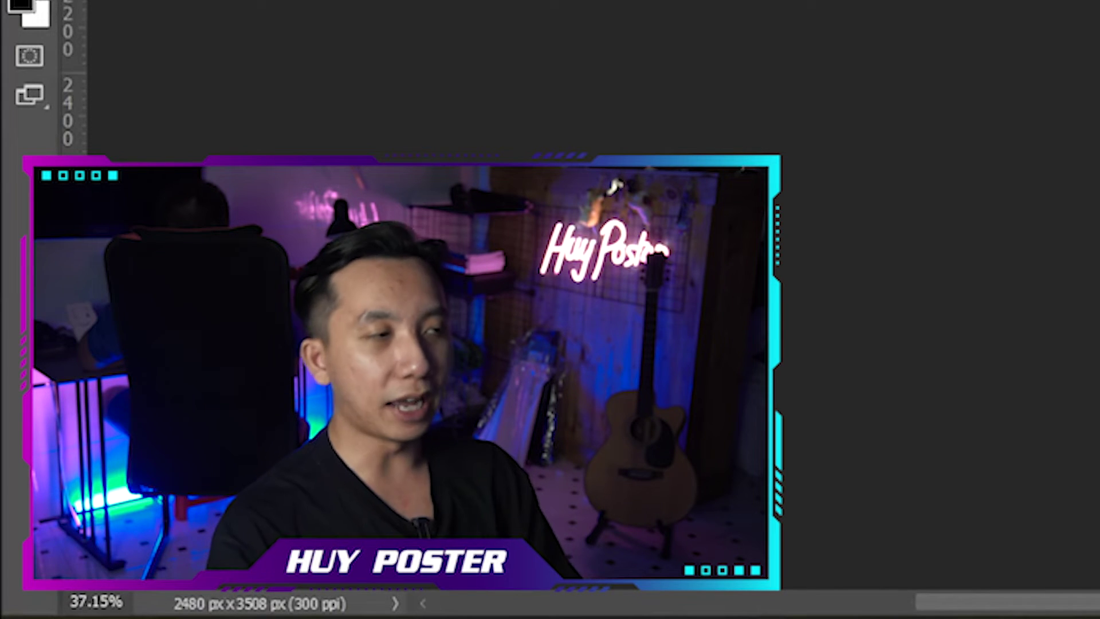
Swap the foreground and background colours.
key(x)
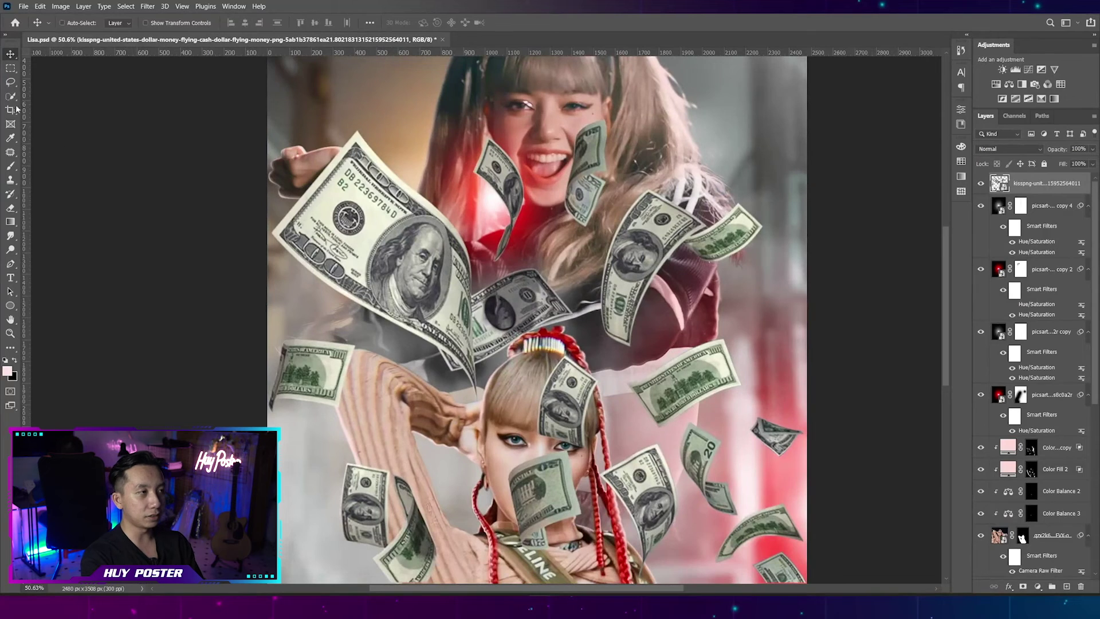
Trace the big hundred-dollar bill's edge with a Pen path.
key(p)
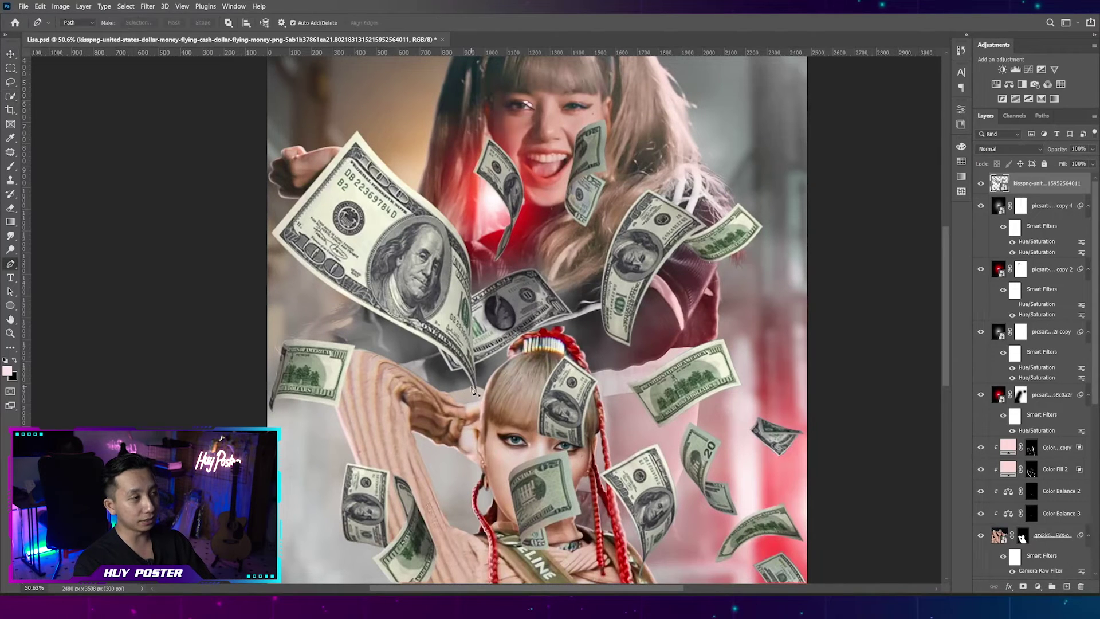
scroll(473, 390, up, 1)
scroll(458, 372, up, 2)
scroll(435, 343, up, 2)
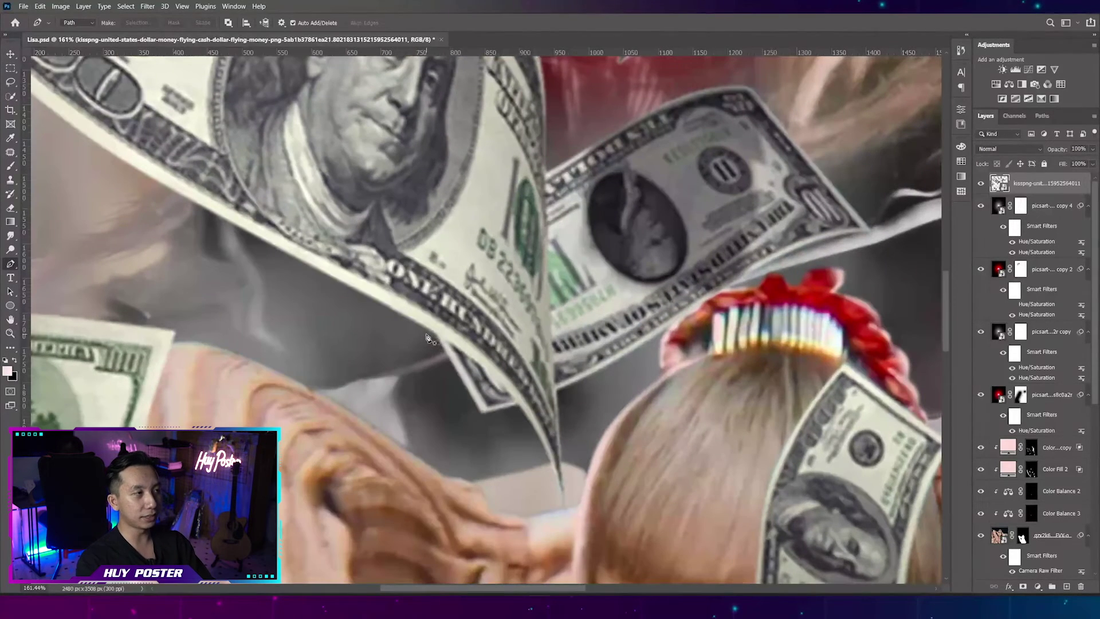
click(423, 327)
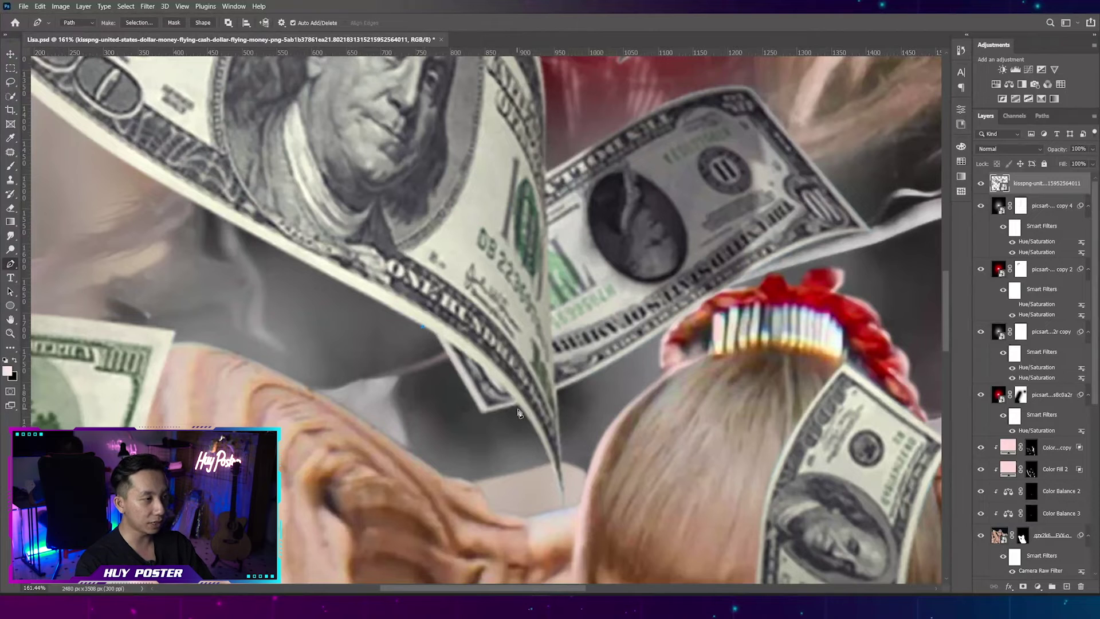
drag(524, 412, 544, 456)
click(539, 470)
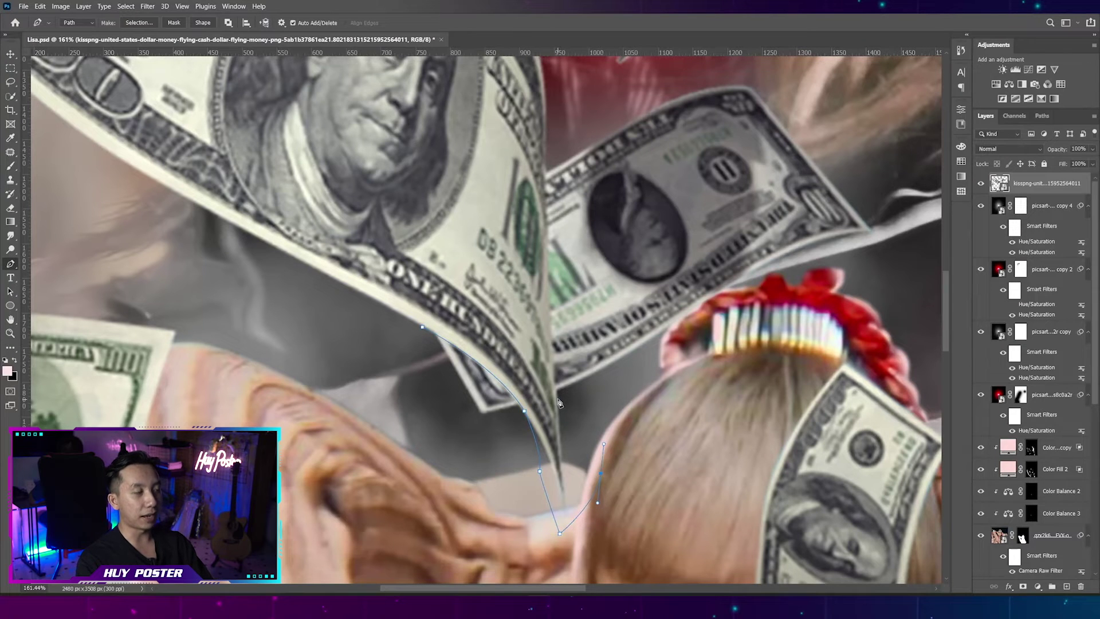
scroll(554, 344, up, 2)
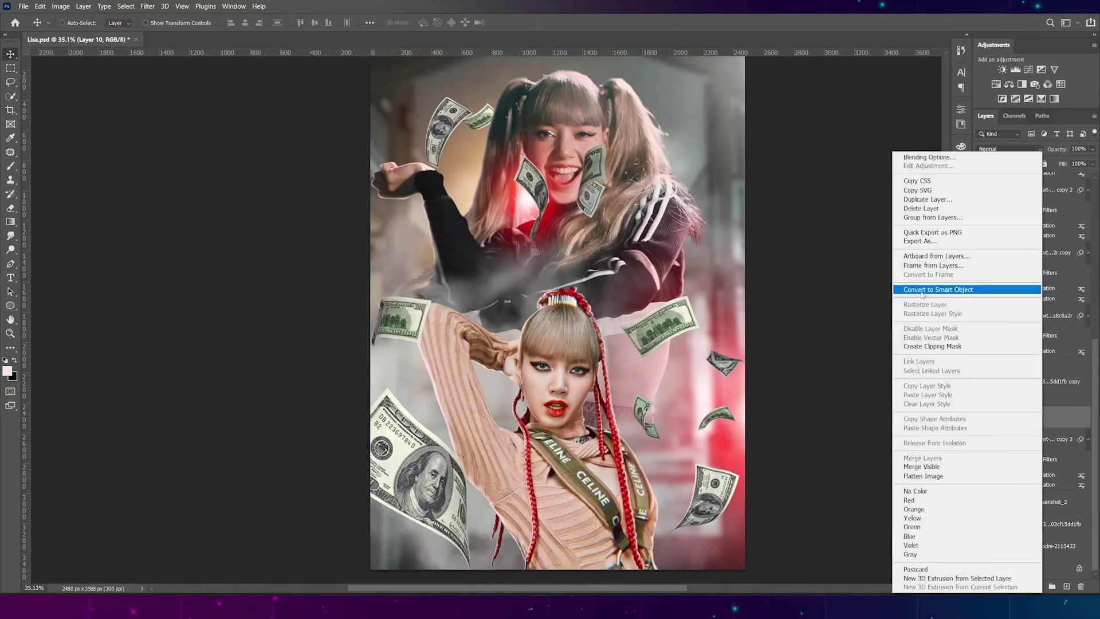
Apply a Field Blur to the large lower-left bill.
click(284, 144)
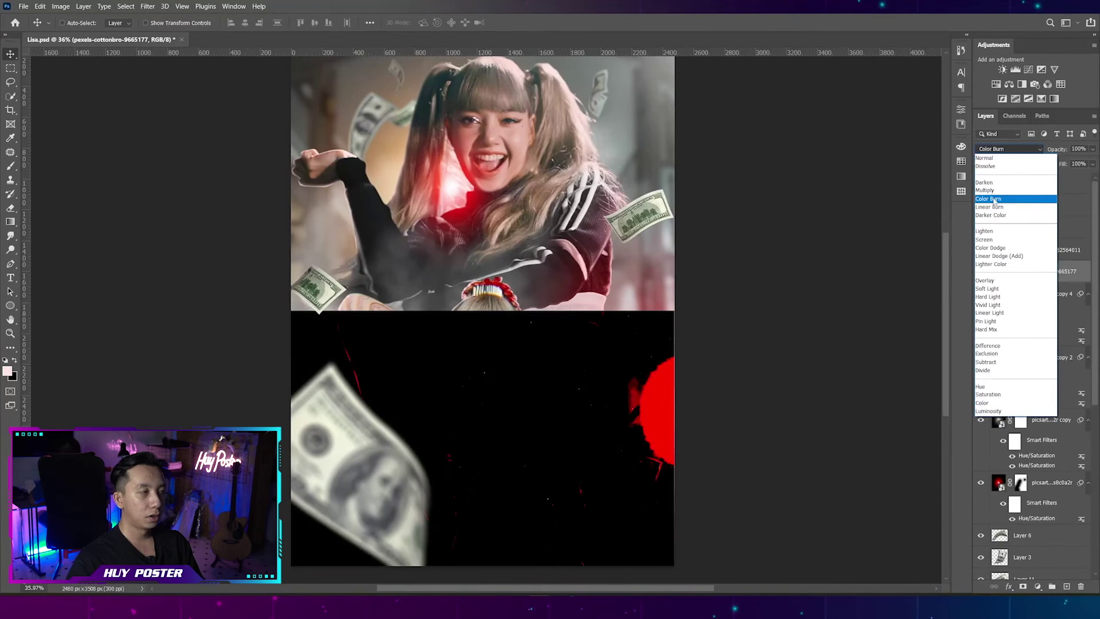
Set the red-light photo layer to Screen blend mode and give it a layer mask.
click(984, 239)
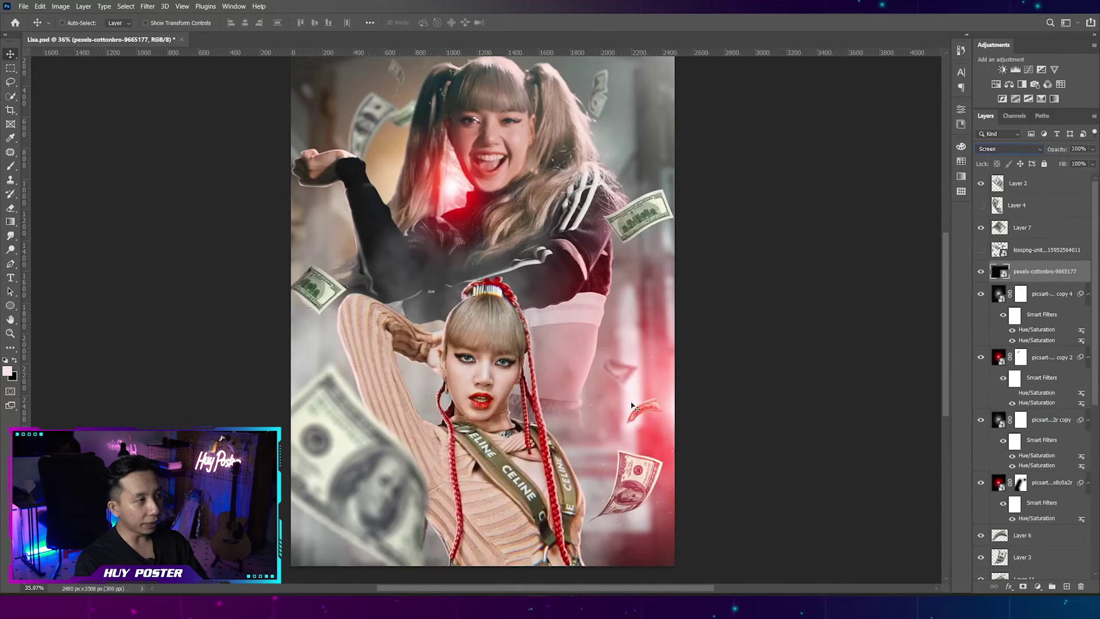
scroll(615, 422, up, 3)
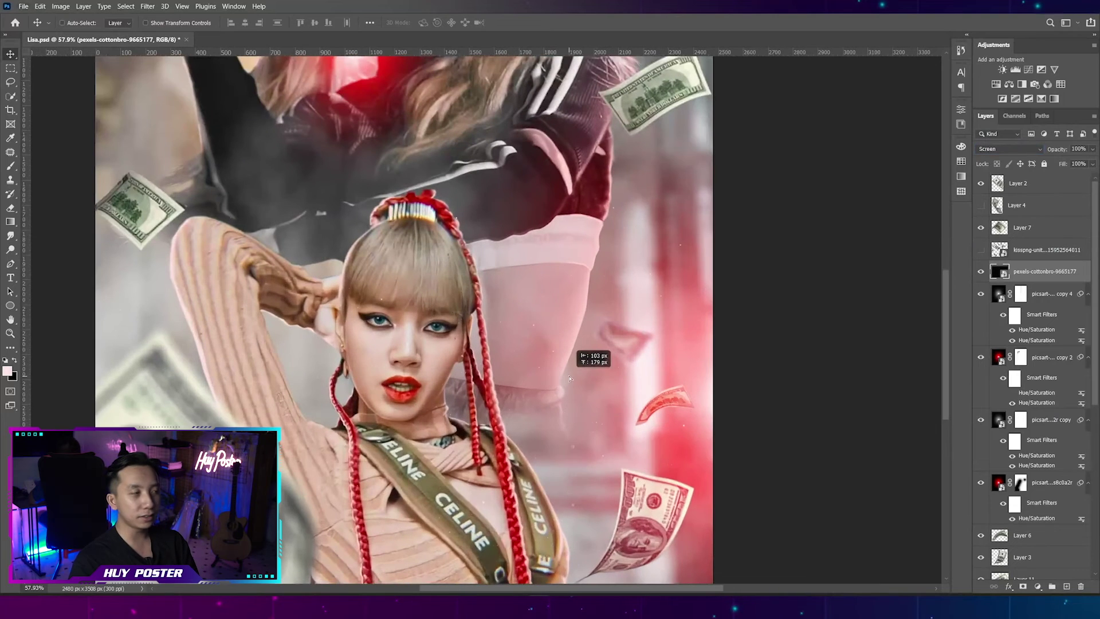
scroll(588, 394, down, 3)
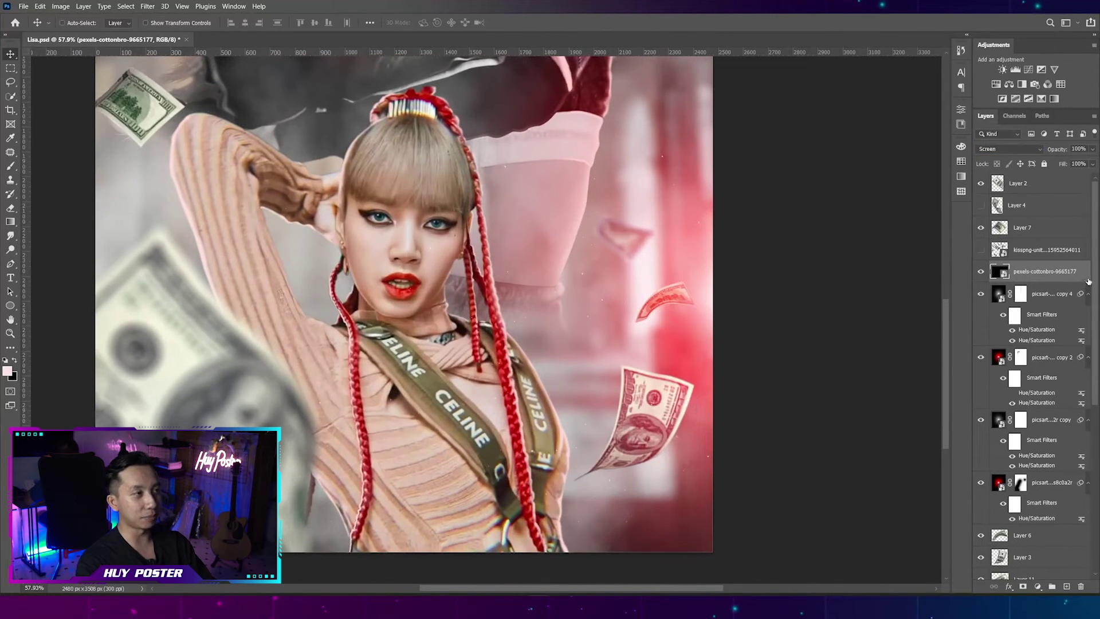
click(1023, 585)
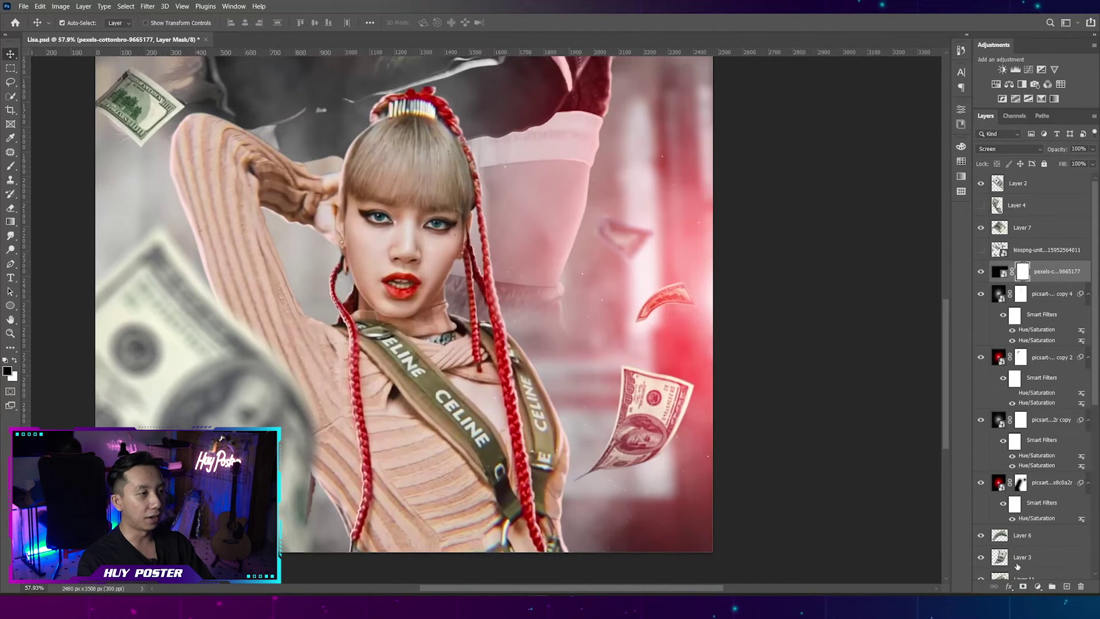
Paint white on the mask around the bill with a brush enlarged to about 564.
key(b)
scroll(646, 389, up, 3)
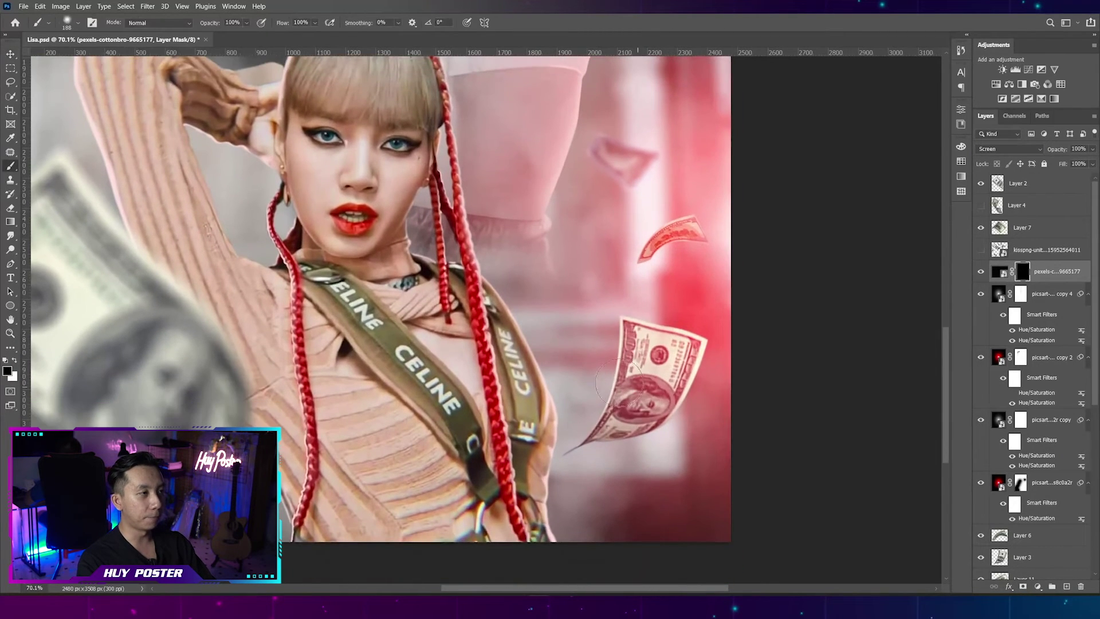
drag(650, 373, 622, 351)
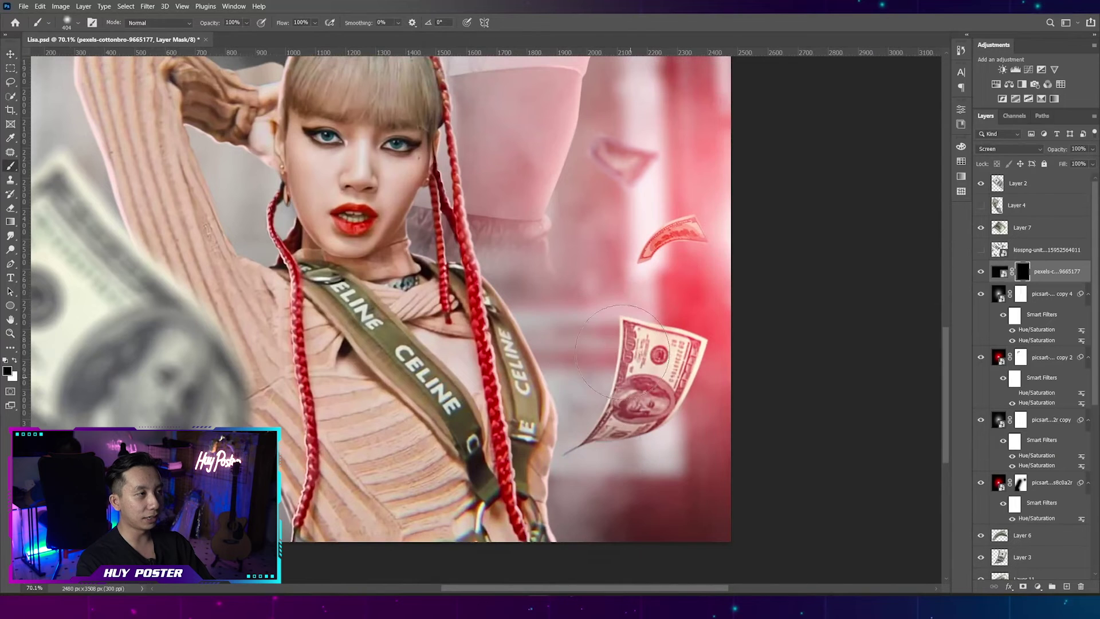
key(x)
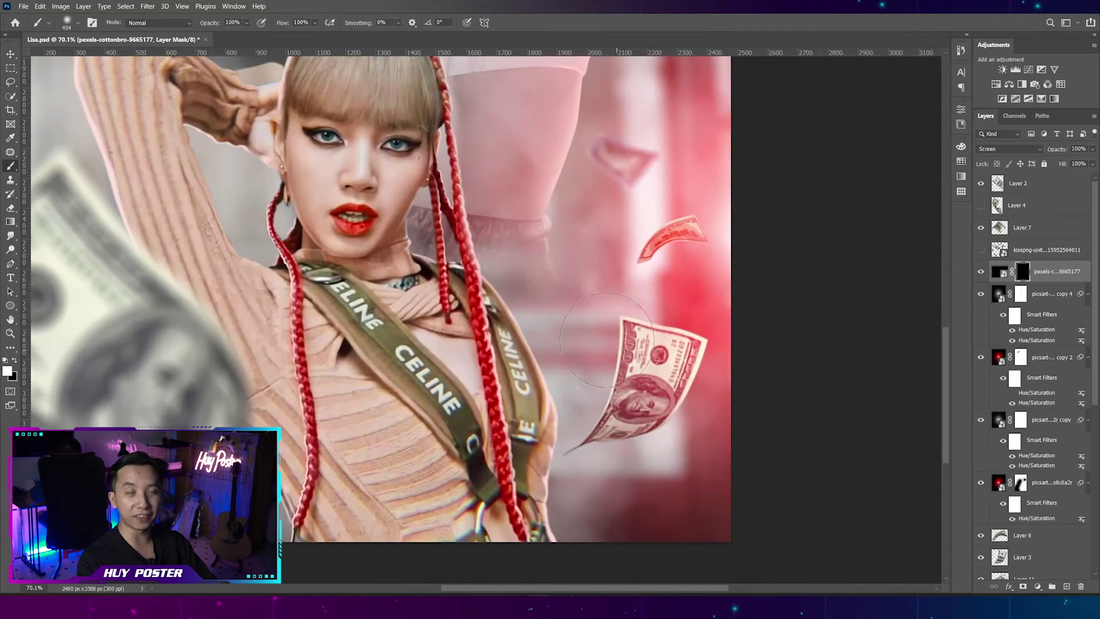
drag(596, 369, 630, 372)
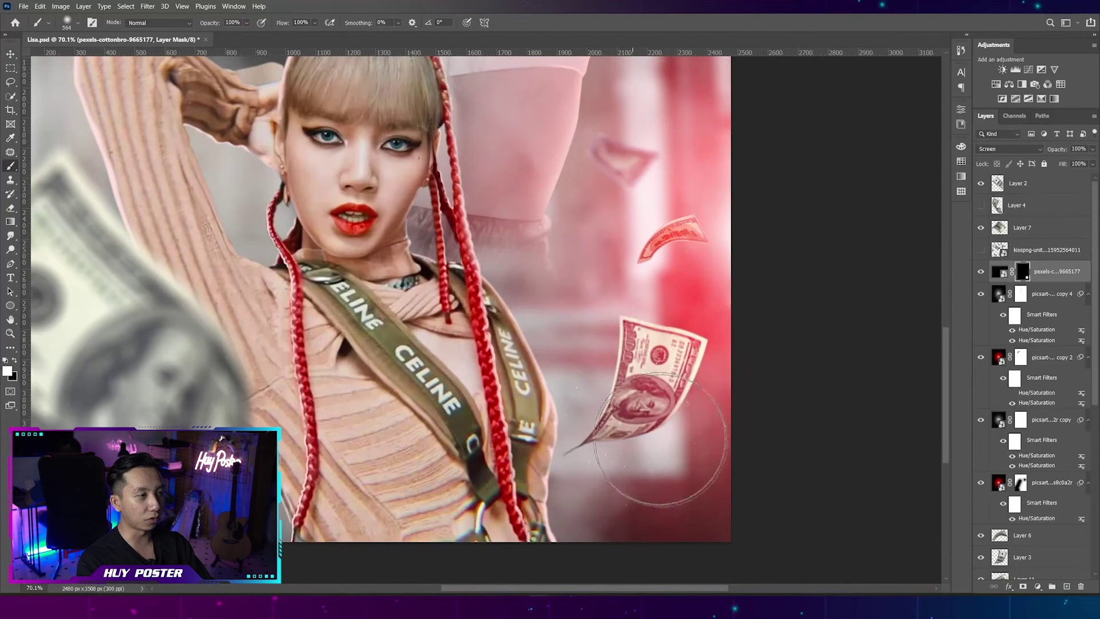
scroll(651, 362, up, 2)
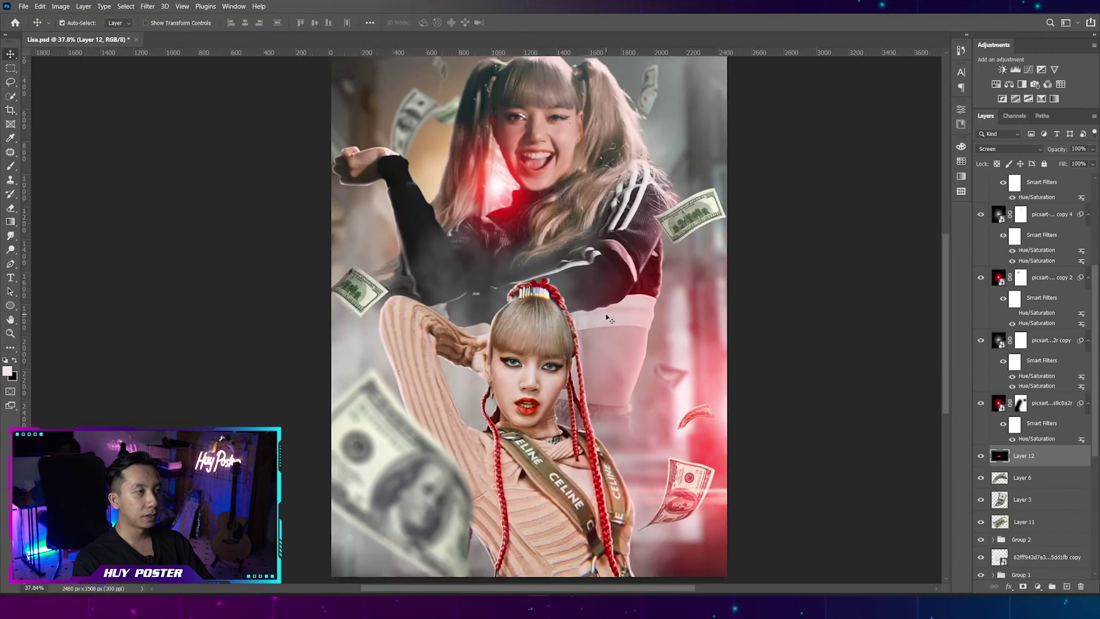
Save the poster document.
key(ctrl+s)
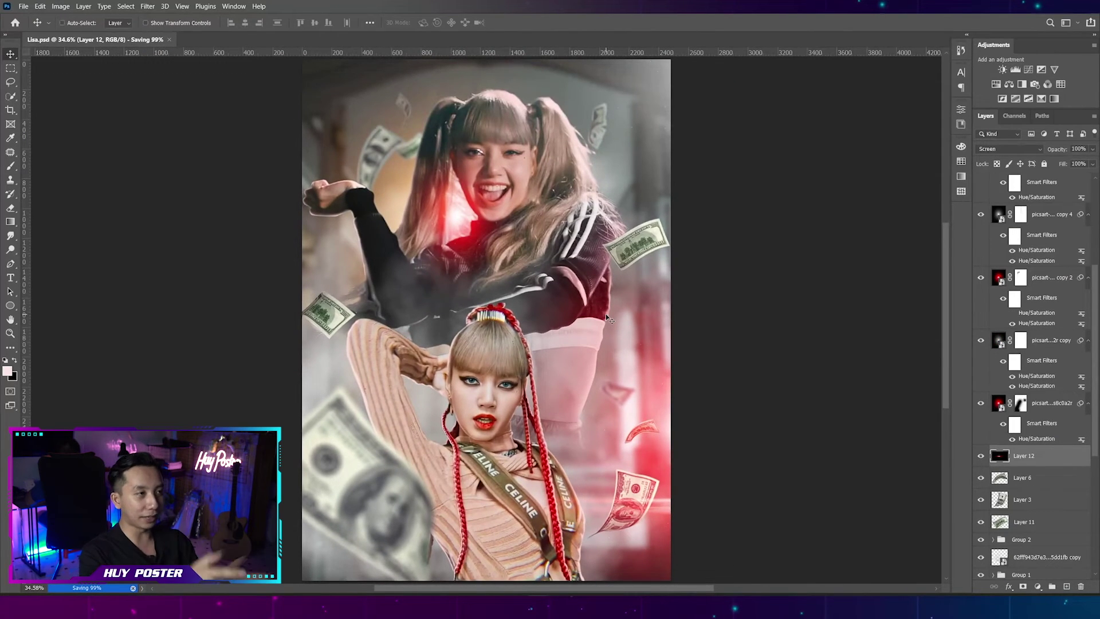
scroll(1086, 261, up, 5)
scroll(1087, 261, up, 3)
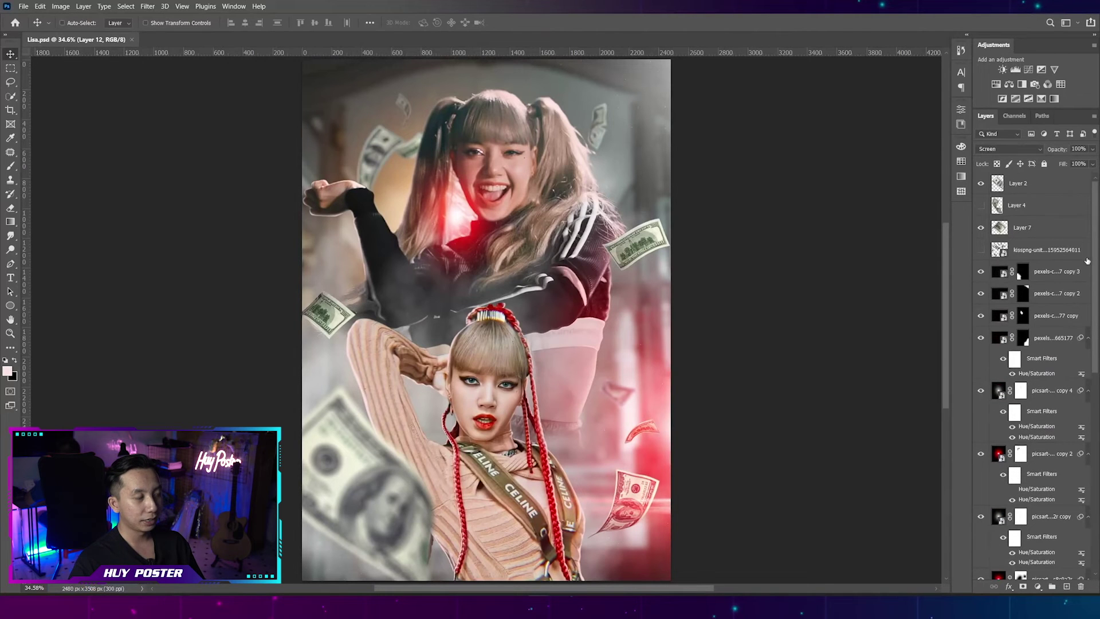
Stamp all visible layers into a new Layer 13 above Layer 2.
click(1063, 183)
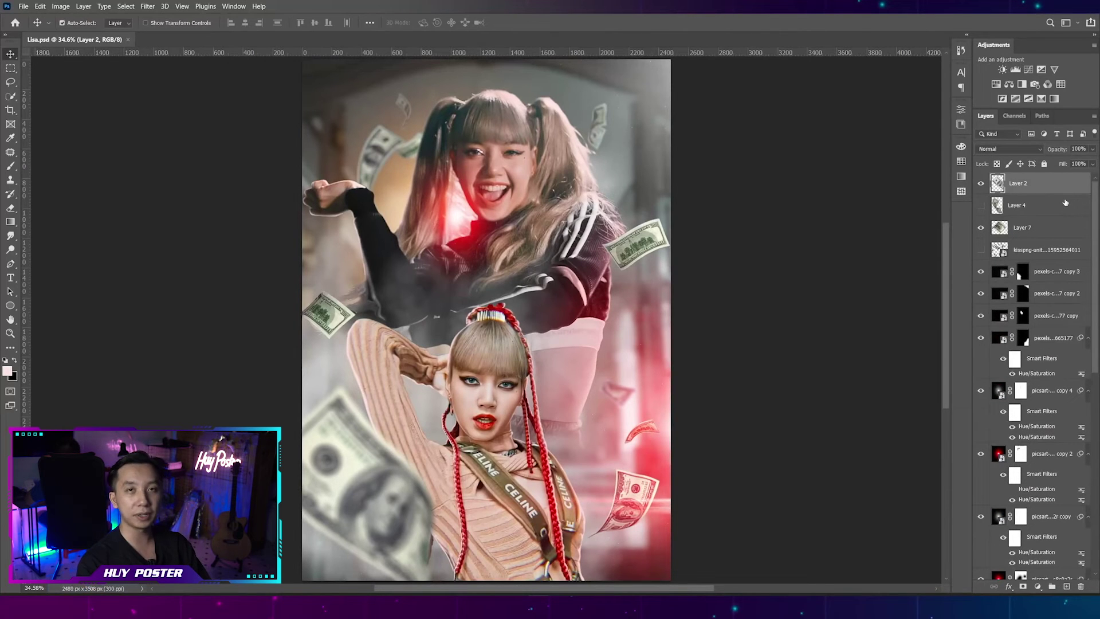
key(ctrl+shift+alt+e)
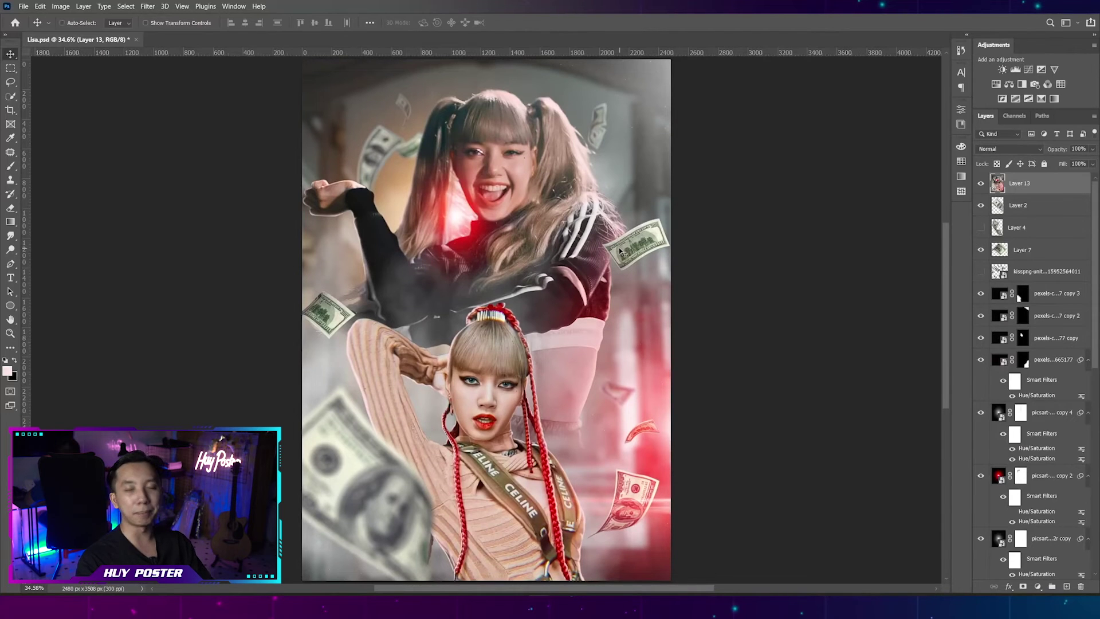
scroll(401, 220, up, 1)
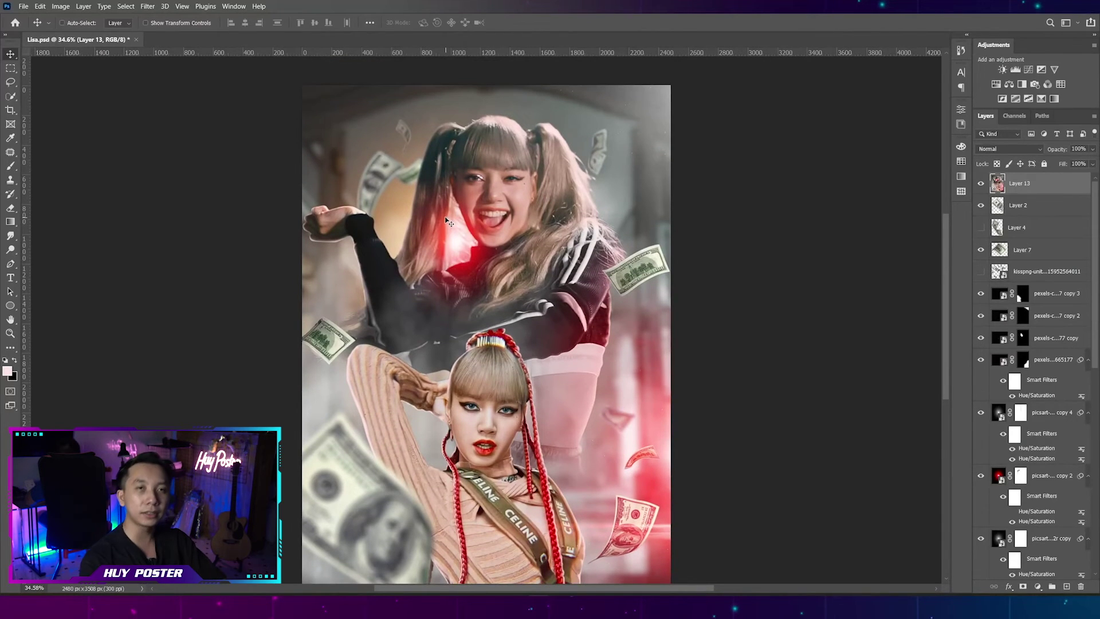
scroll(415, 100, down, 1)
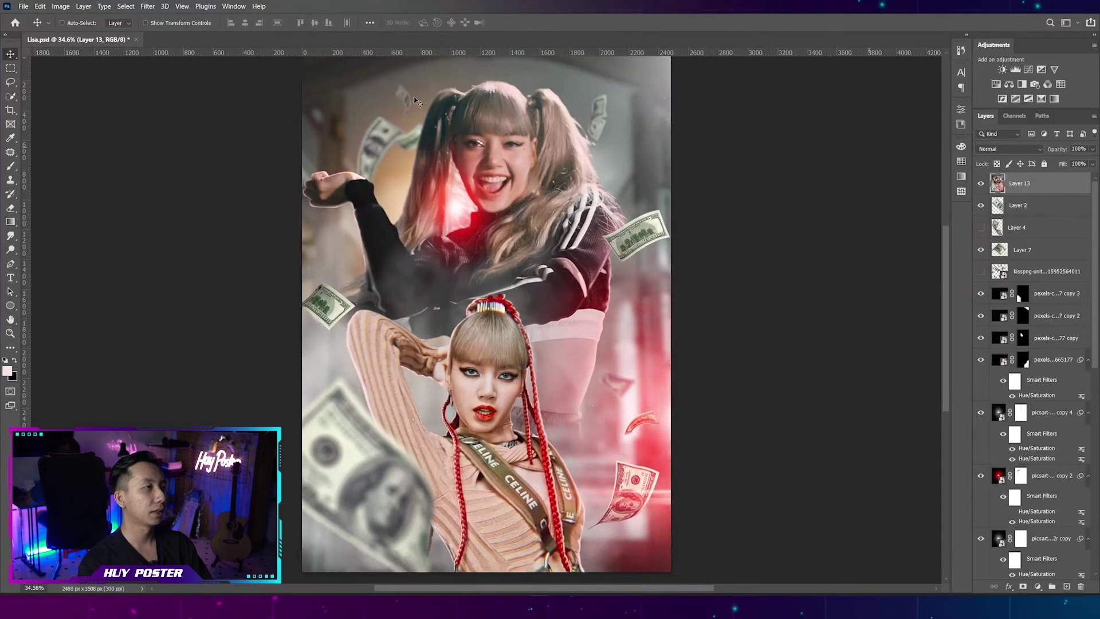
click(147, 6)
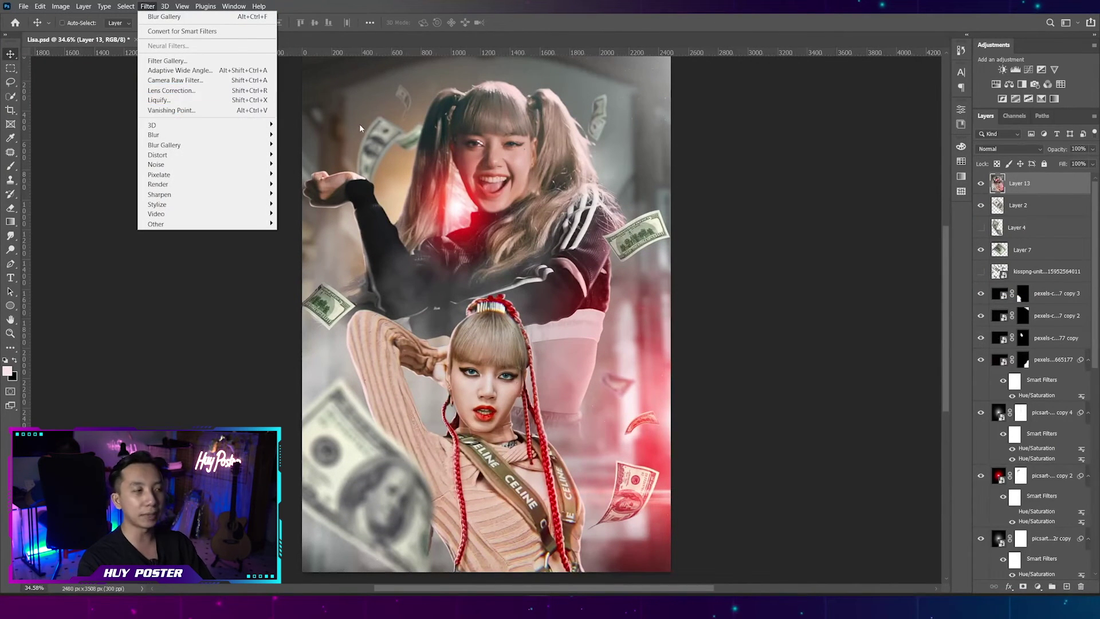
Open Camera Raw Filter on the merged layer and show its Color Mixer and Color Grading panels.
click(482, 124)
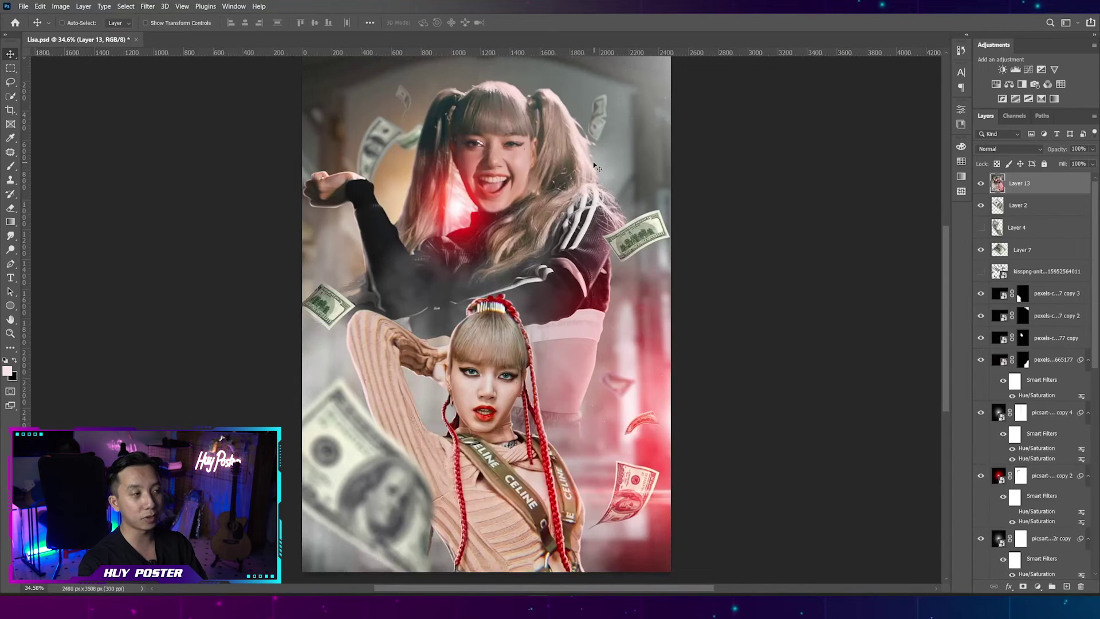
key(ctrl+shift+a)
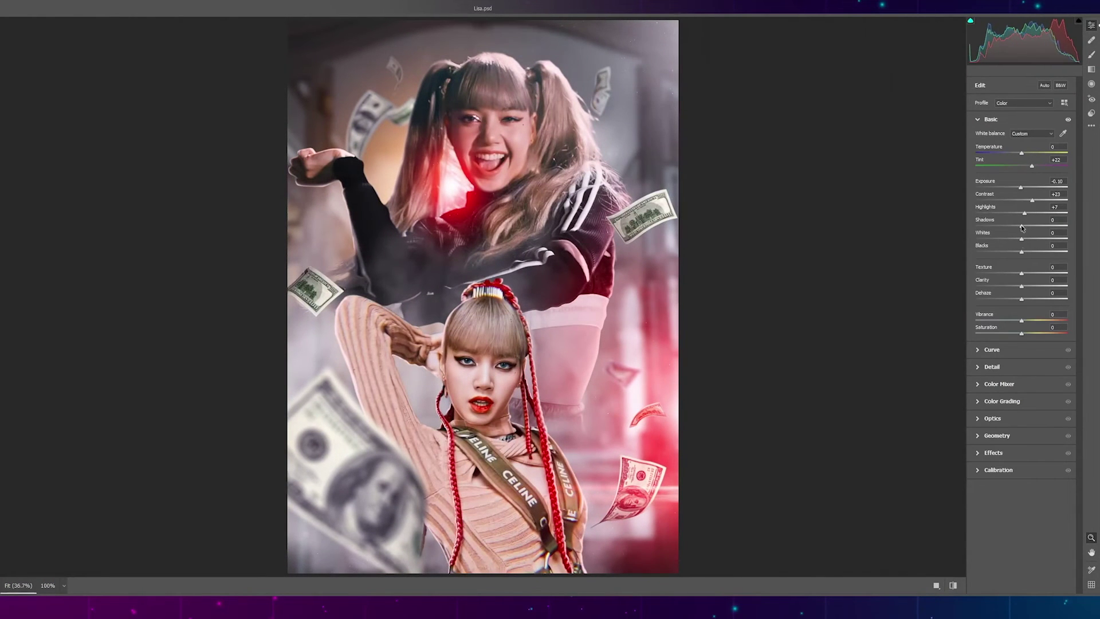
click(981, 384)
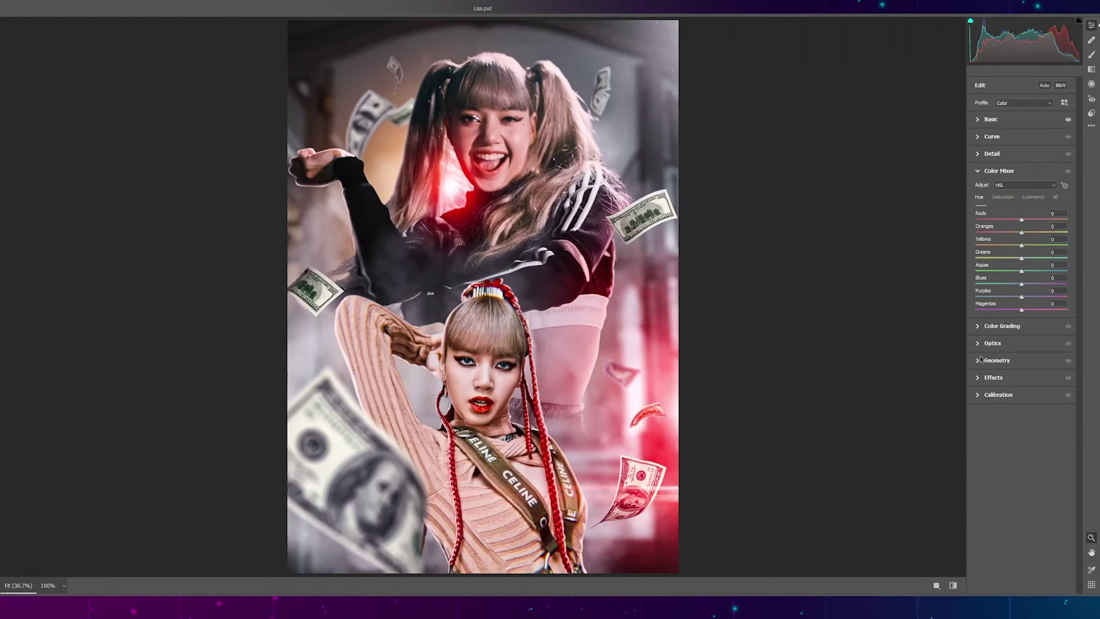
click(991, 325)
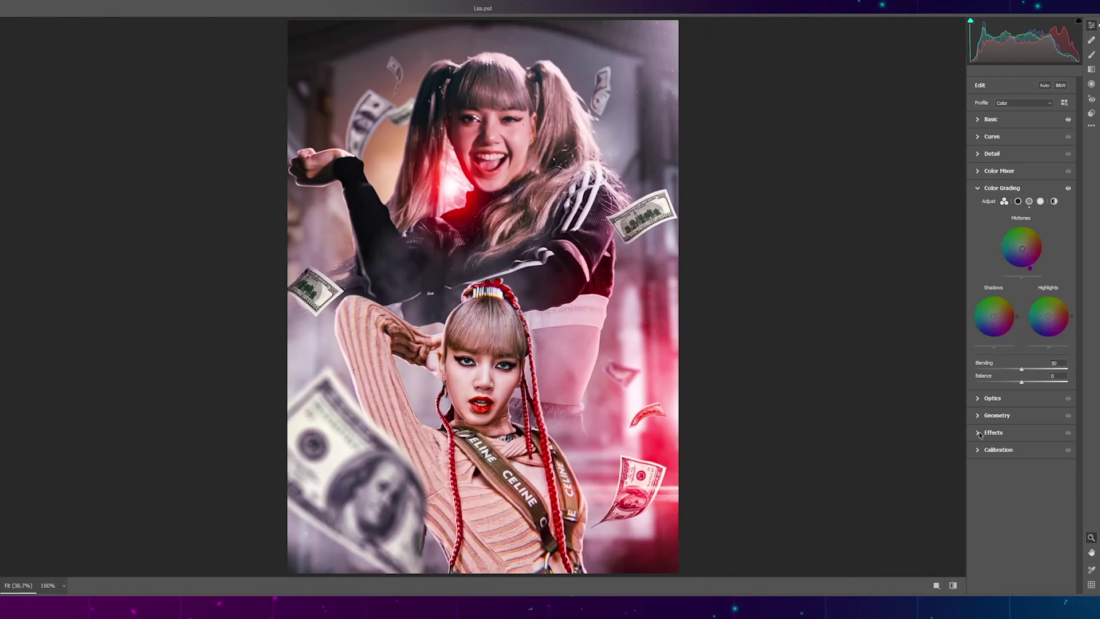